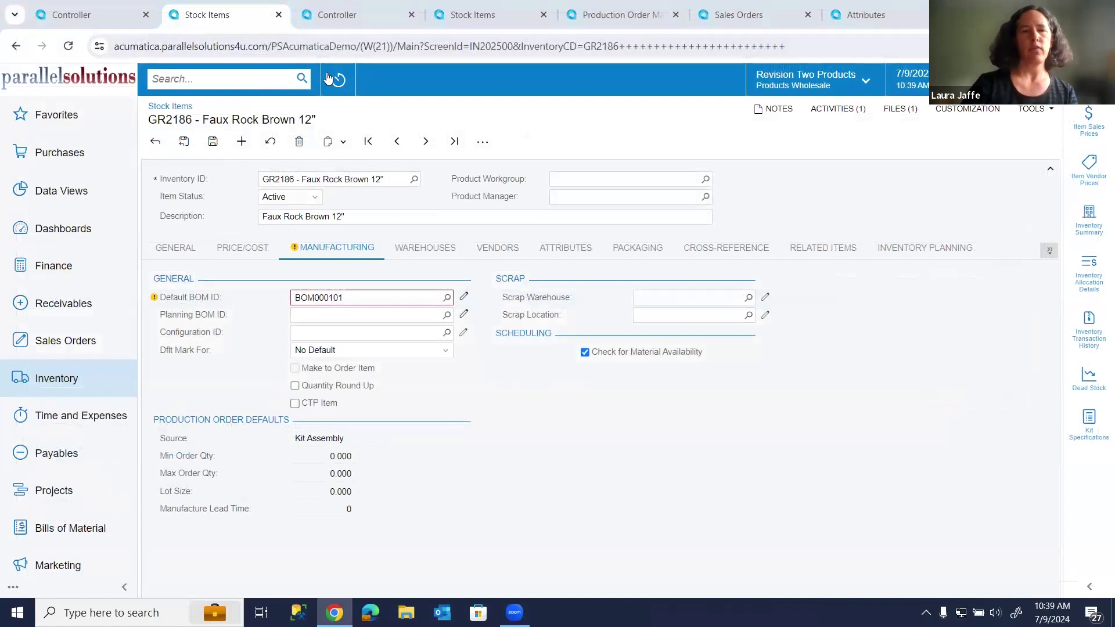
Step: Open the 7/8/2024 USA Bartending School sales order, mark its GR2186 line for production and save the order
right_click(771, 17)
click(731, 16)
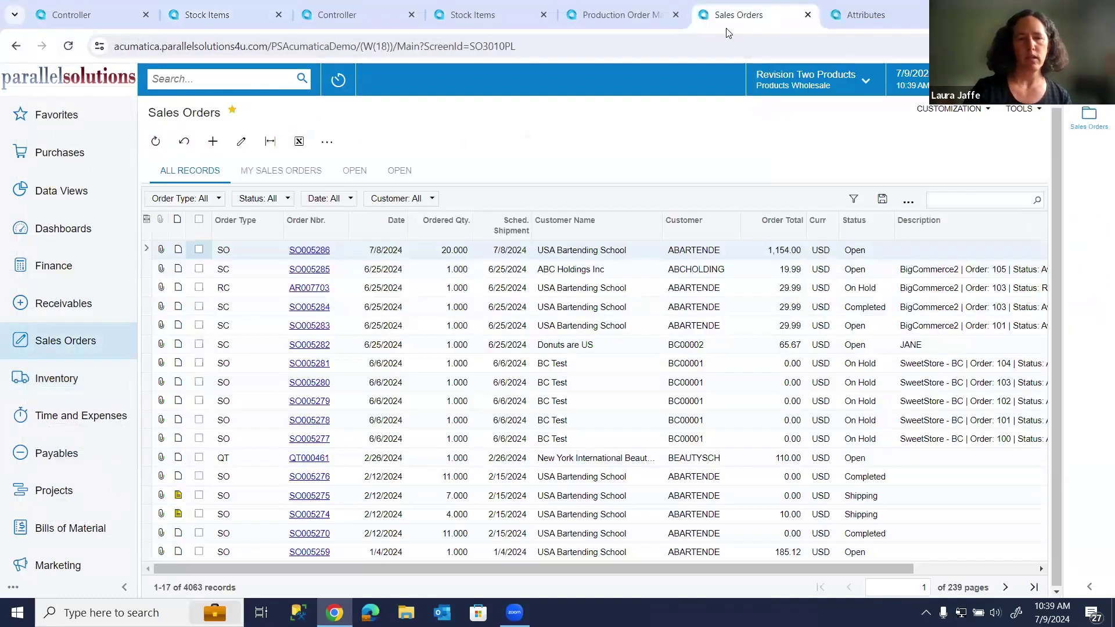
click(317, 253)
click(309, 251)
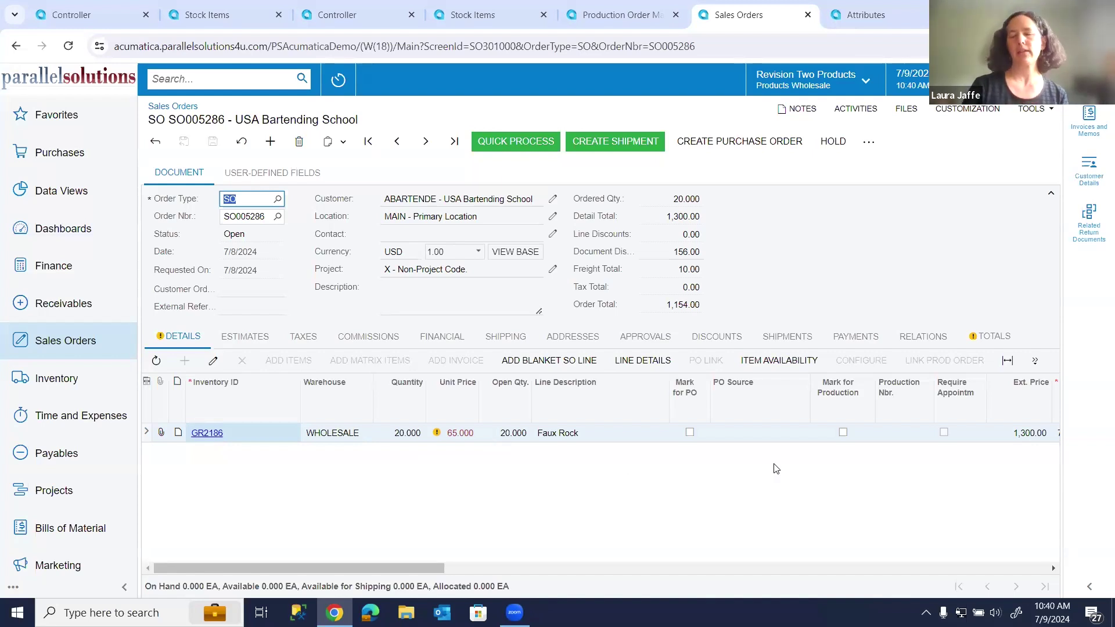
click(843, 433)
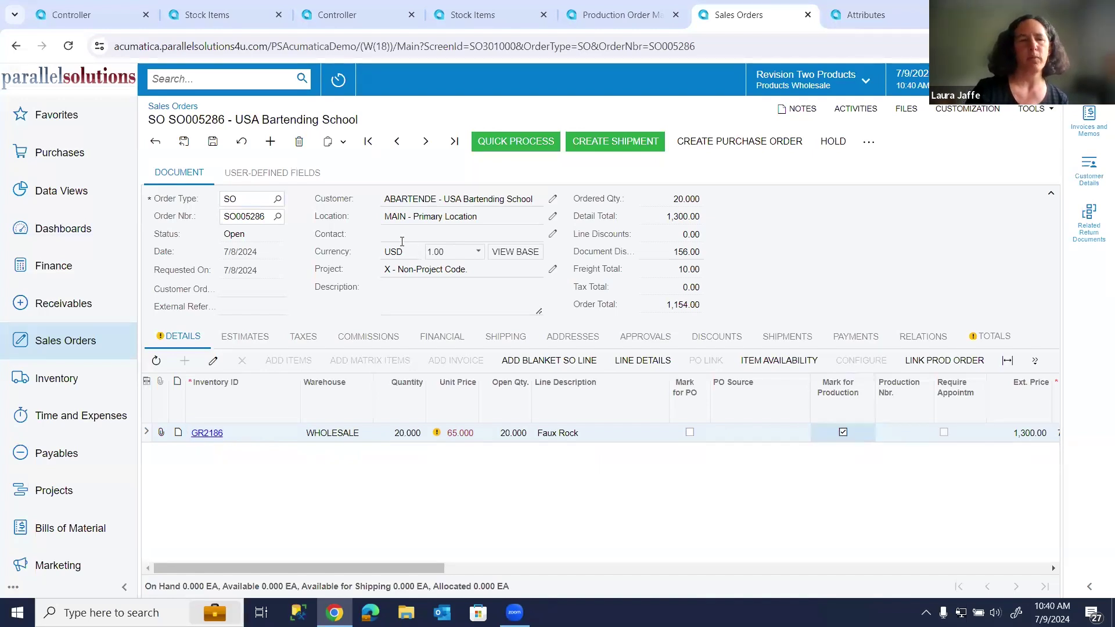
click(210, 141)
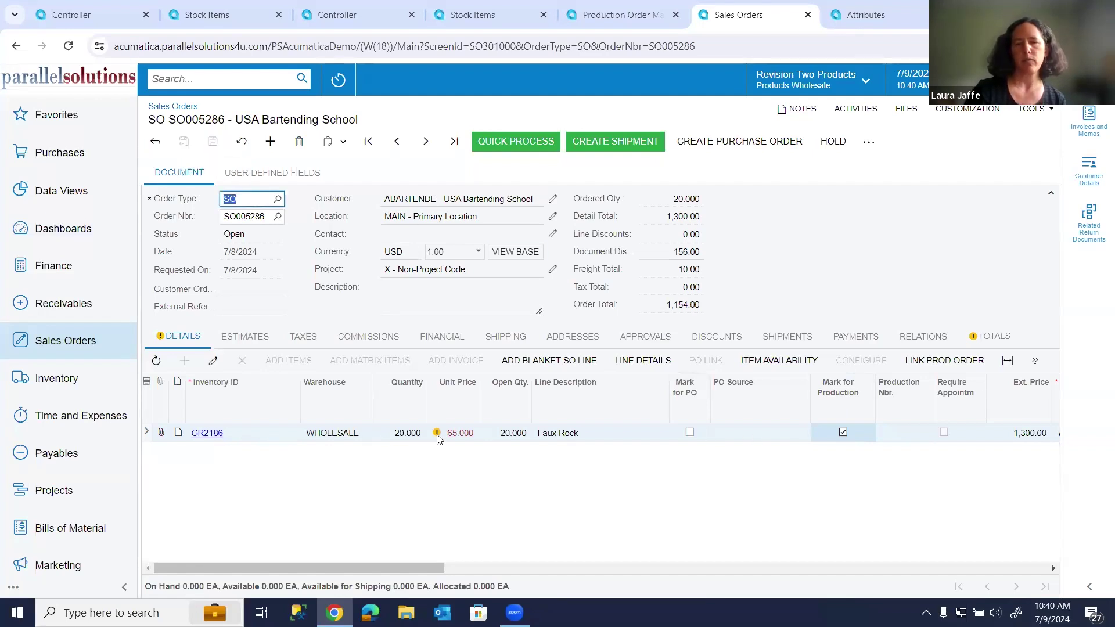
Step: Create a production order from the sales order for the GR2186 line
click(870, 148)
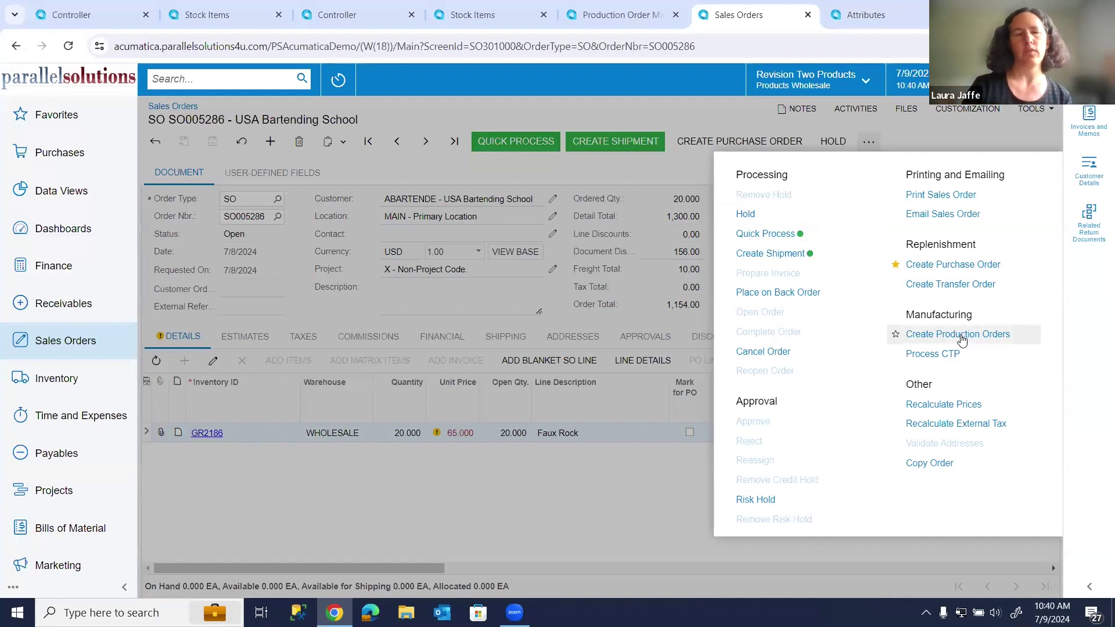
click(962, 335)
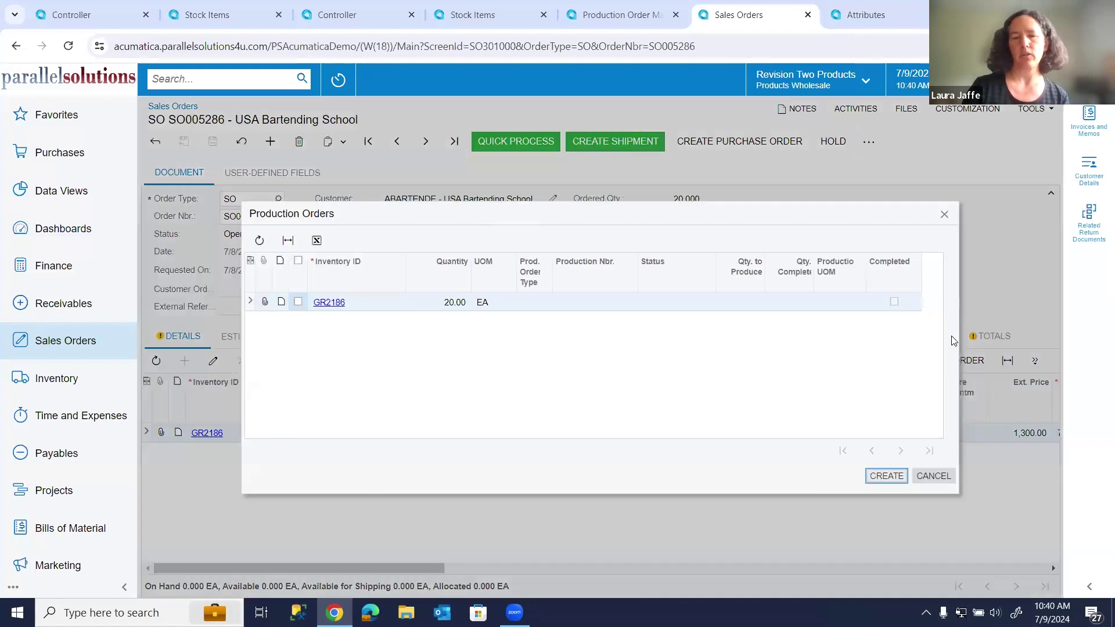
click(297, 302)
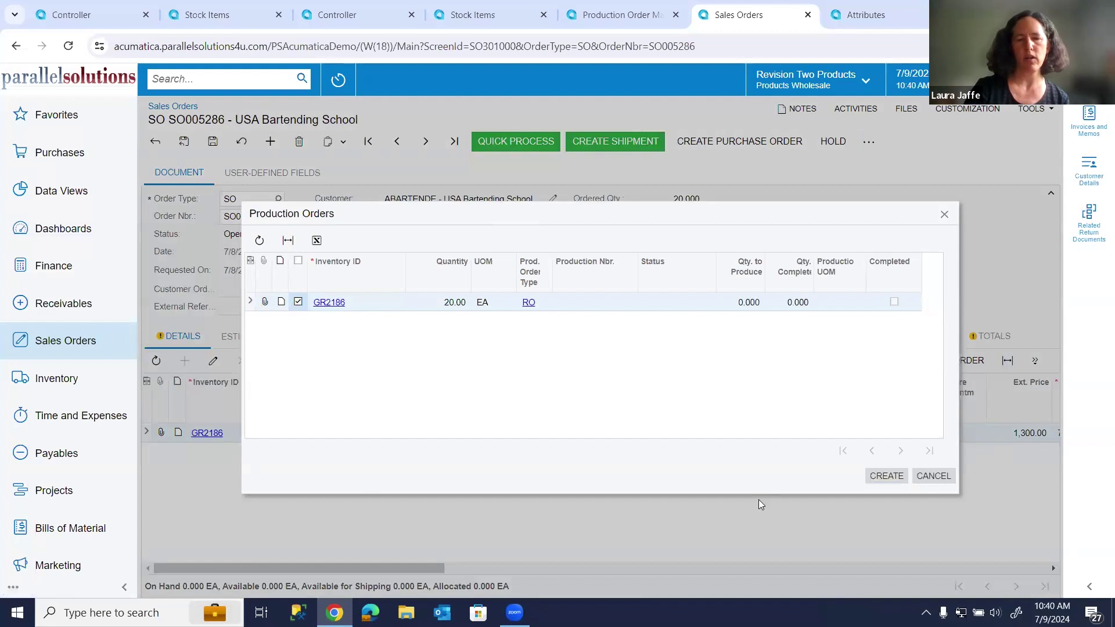
click(883, 478)
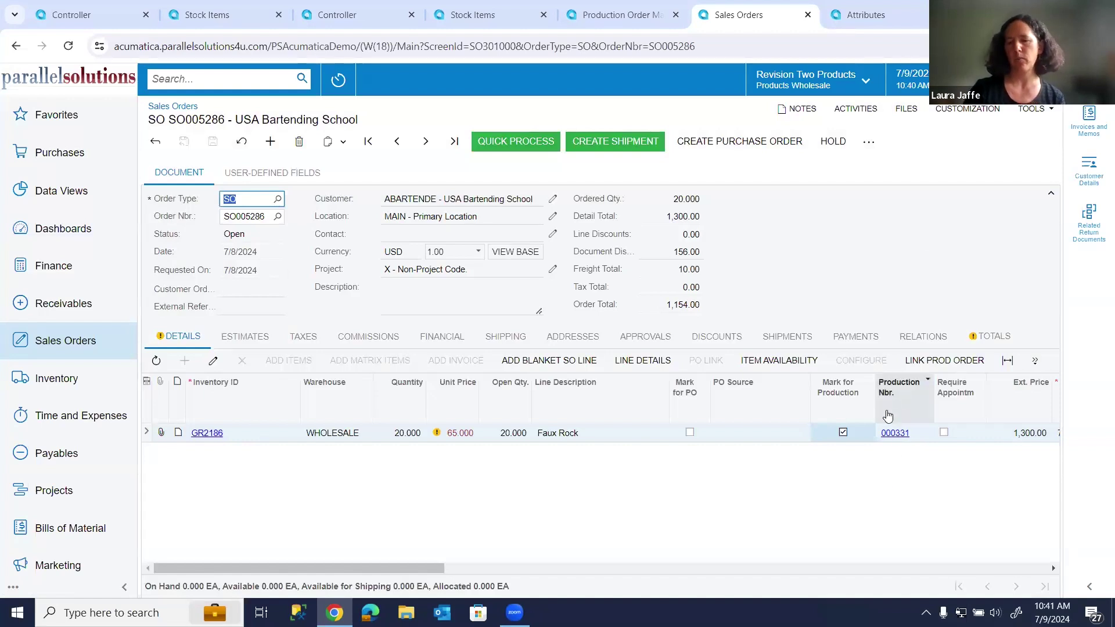
Step: Open the production order linked to the GR2186 line and review the materials of its Molding and Package and ship operations
click(895, 440)
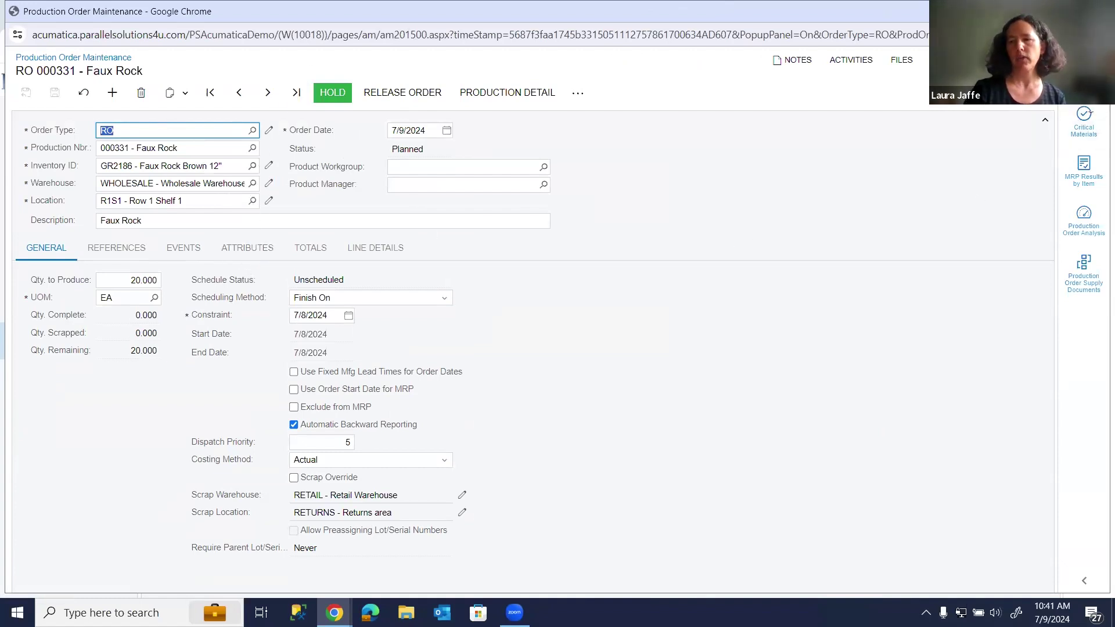
click(1084, 70)
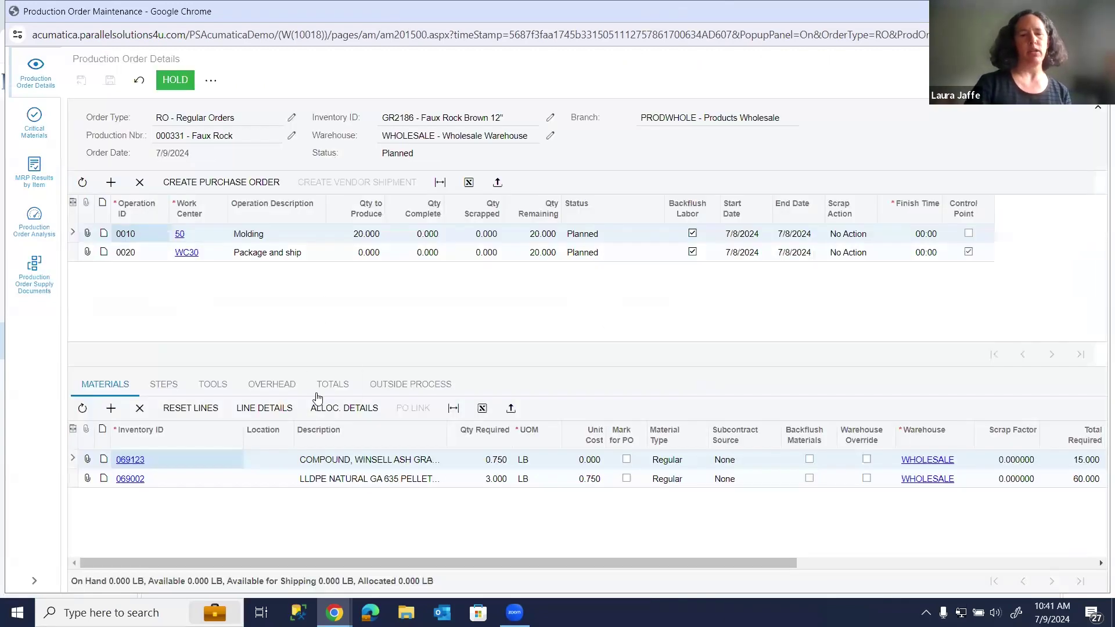
click(296, 257)
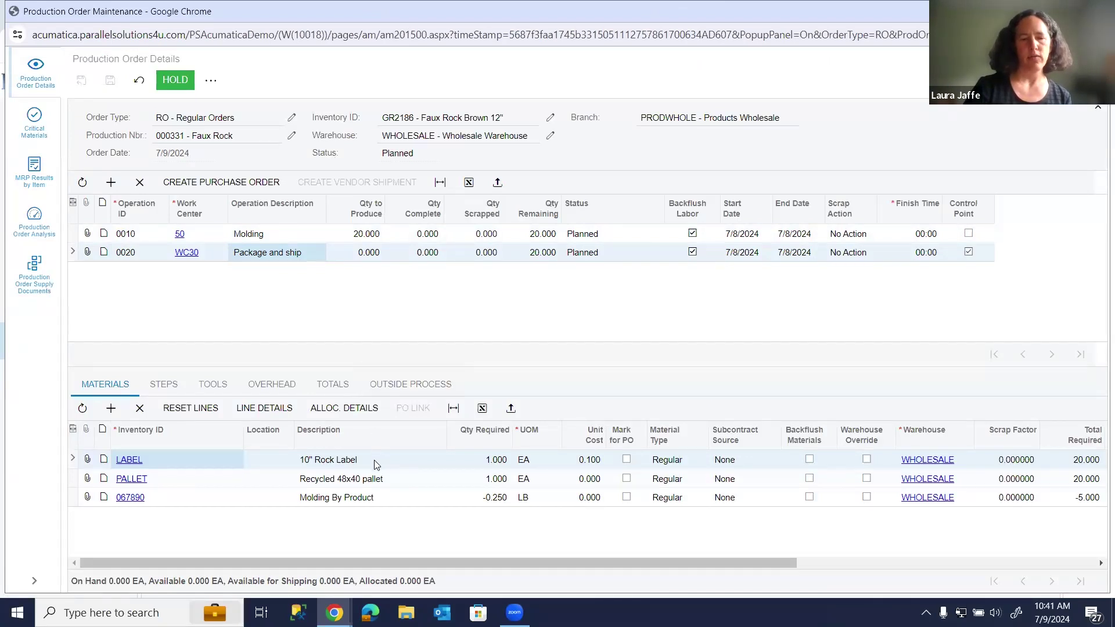
click(323, 462)
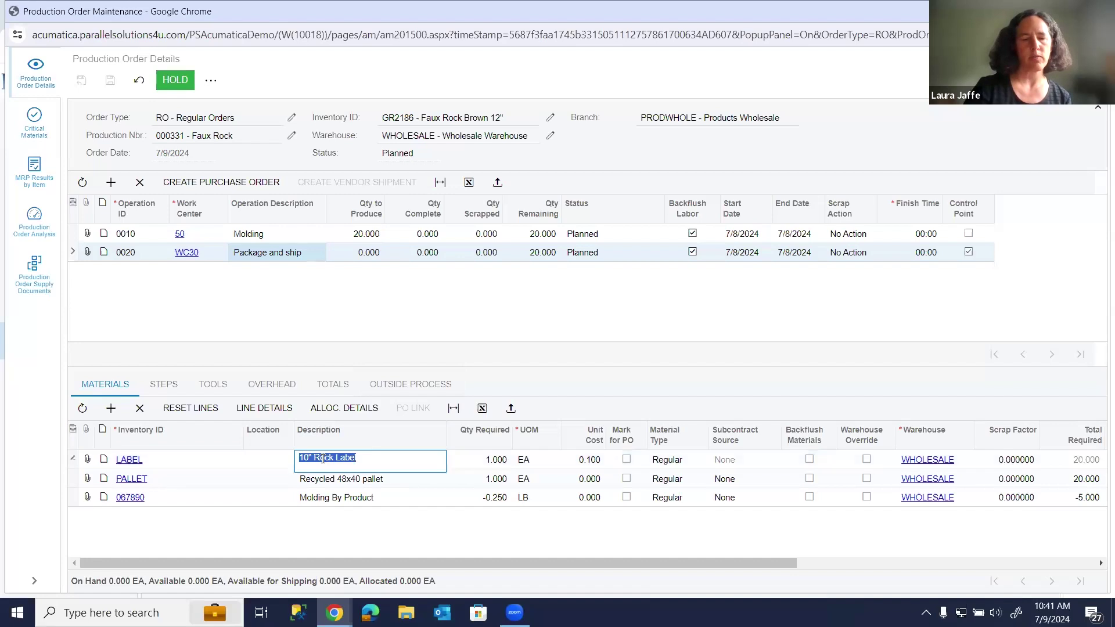
click(231, 459)
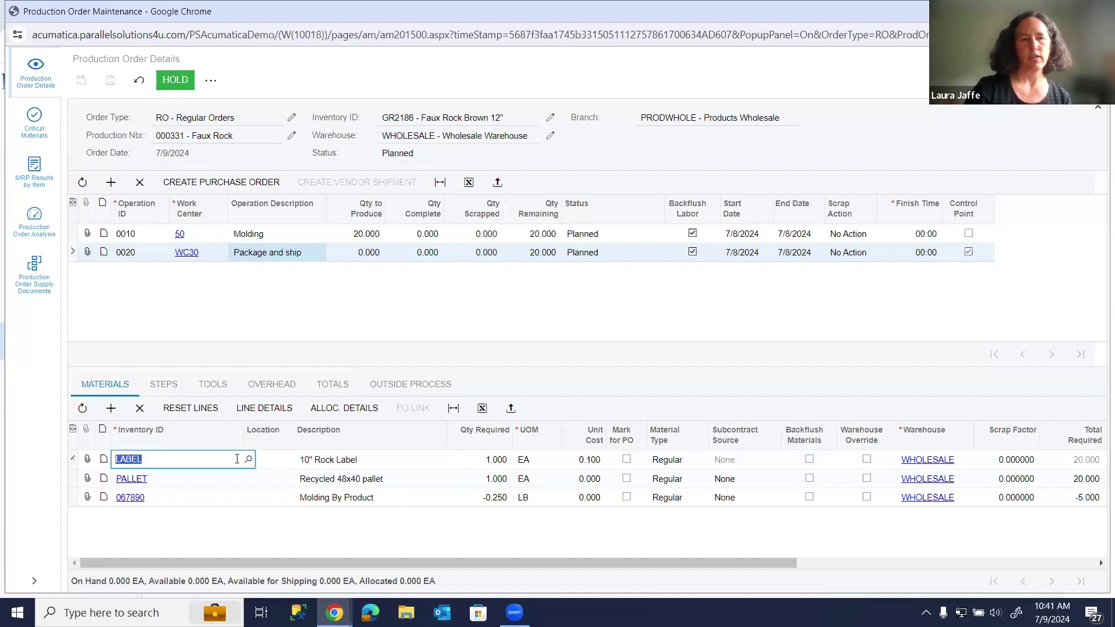
click(34, 580)
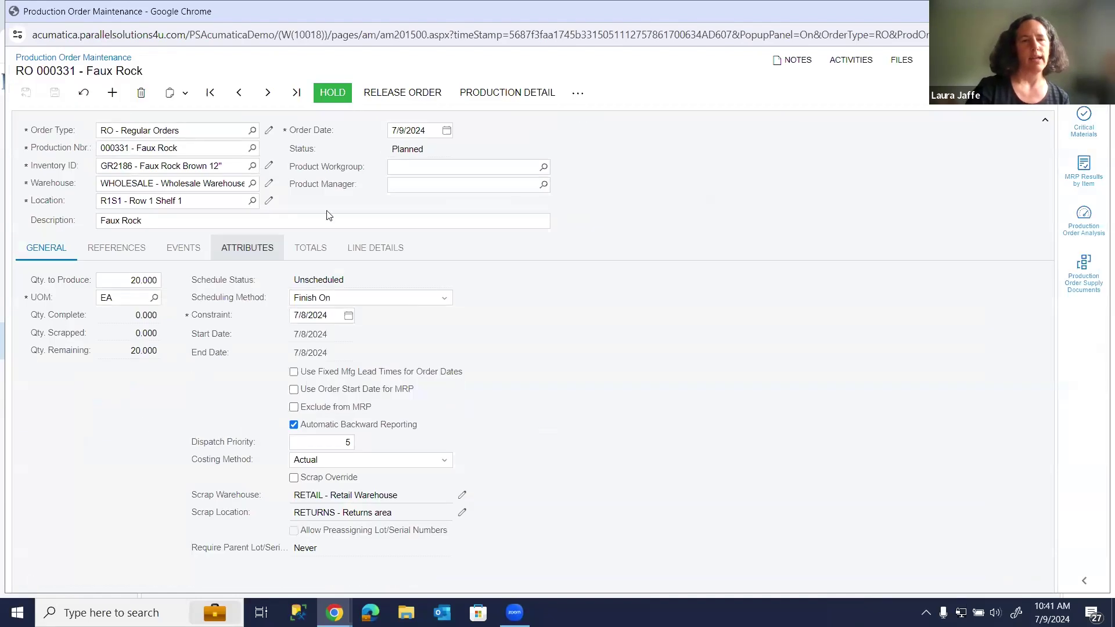
Step: Release the production order and review its planned labor, material and tool costs and its event history
click(436, 103)
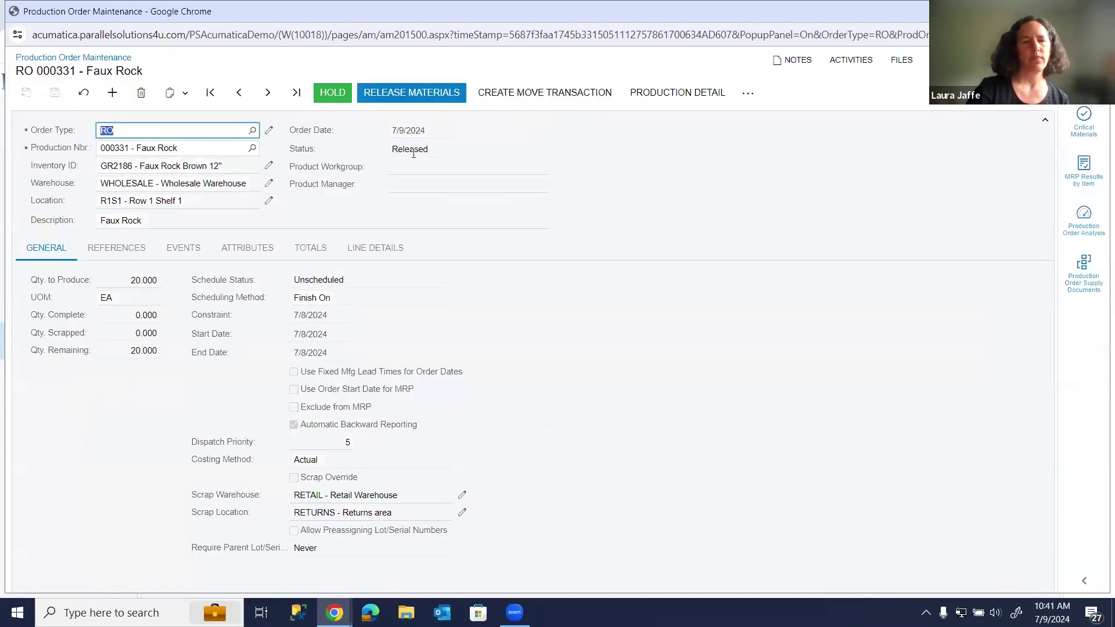
click(311, 248)
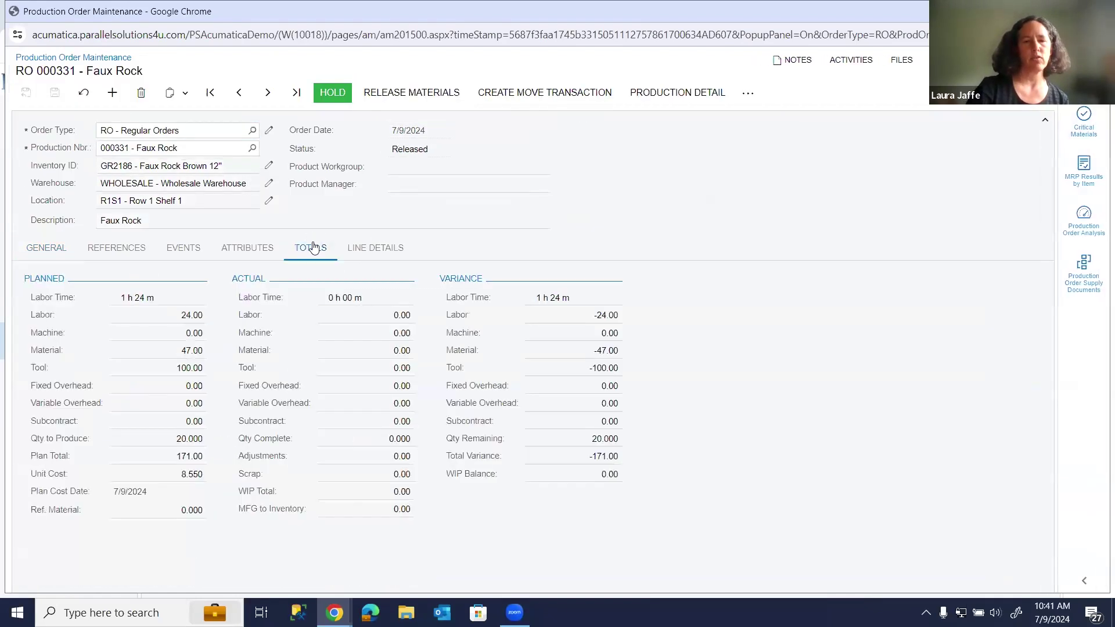
click(180, 315)
click(185, 350)
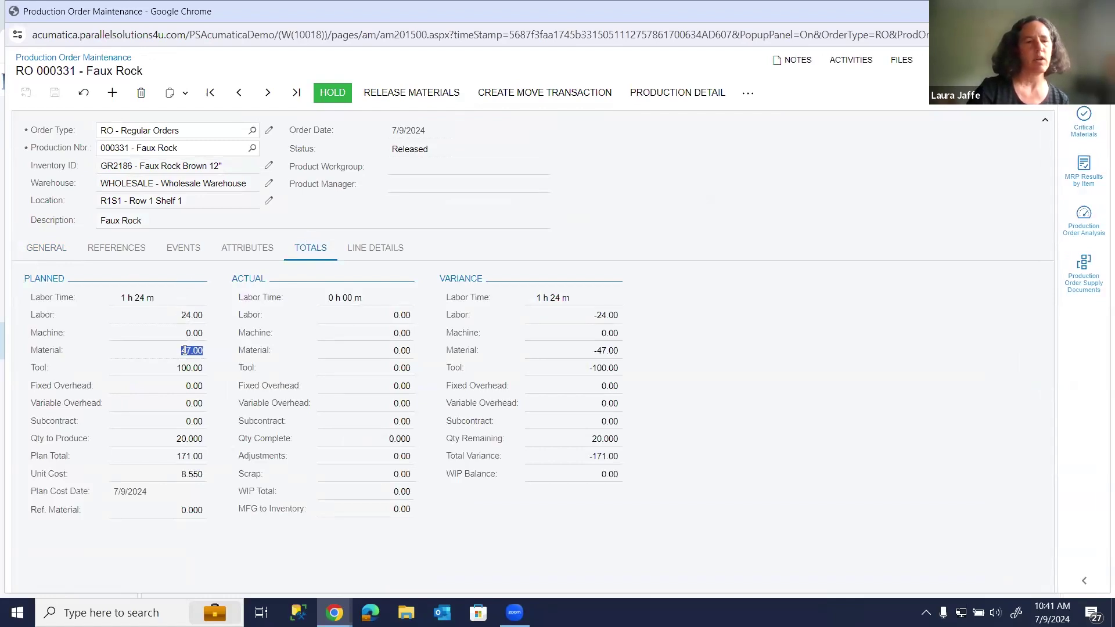
click(185, 367)
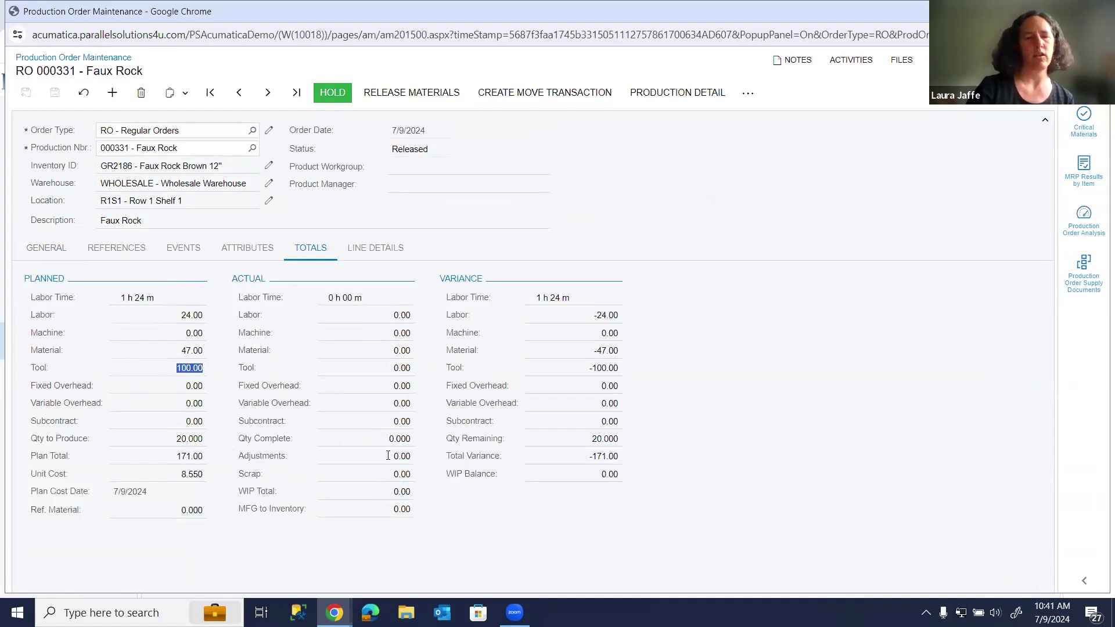
click(193, 262)
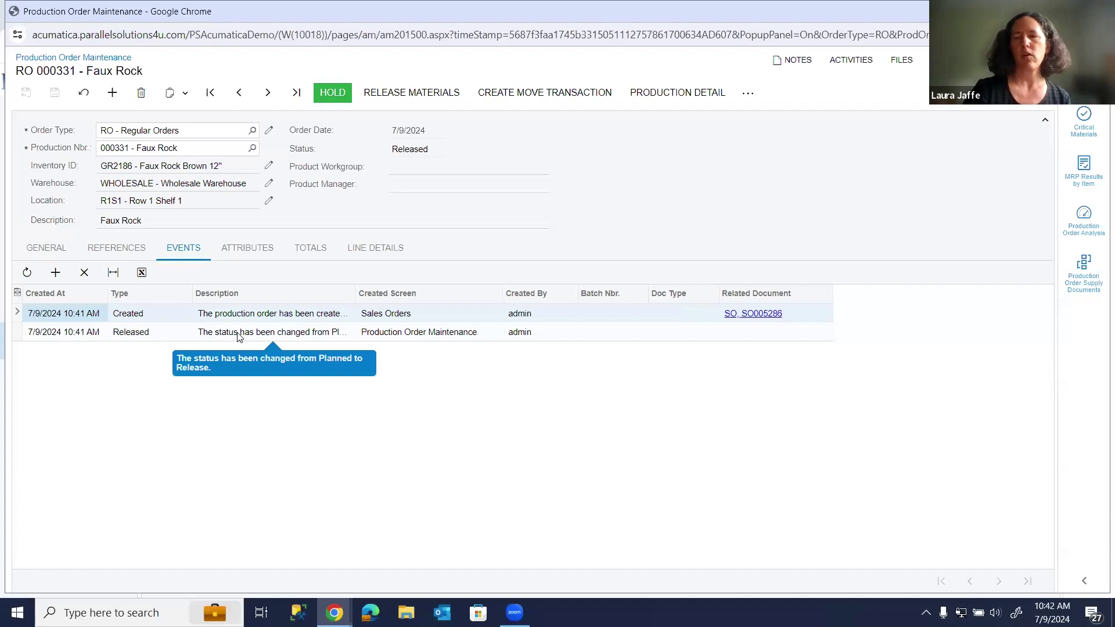
Step: Create a purchase order to vendor AAVENDOR for all of the production order's critical materials
click(1089, 136)
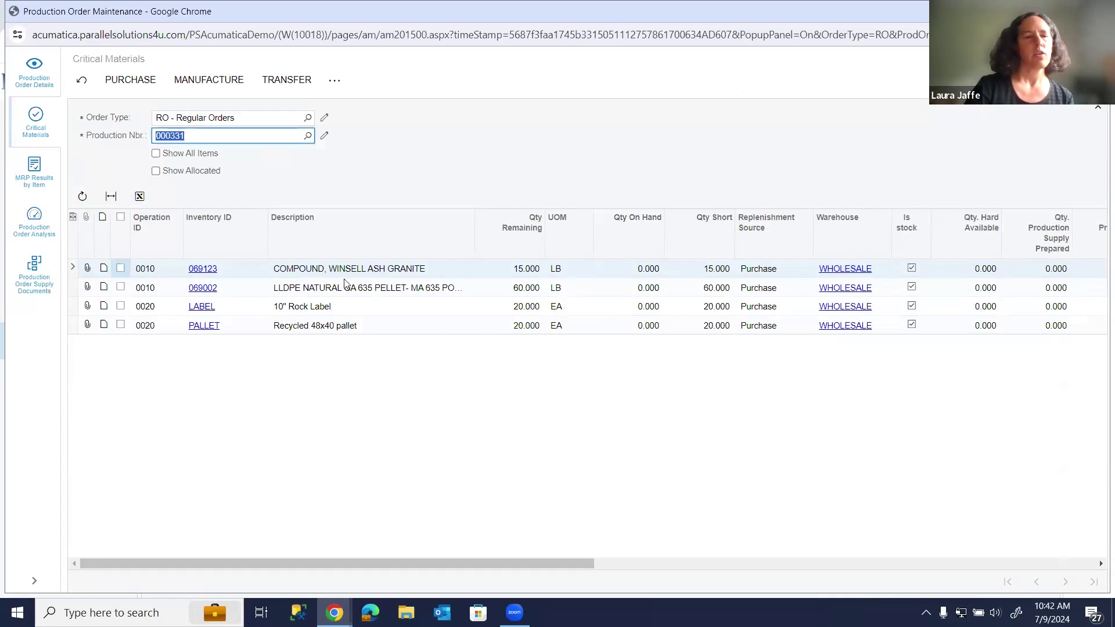
click(121, 219)
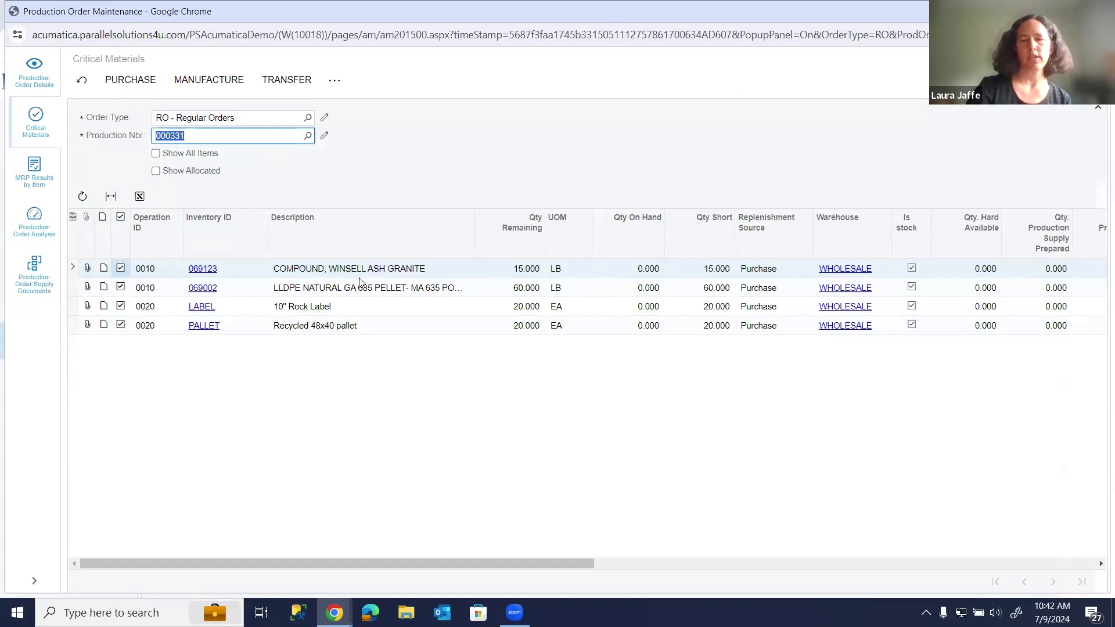
click(132, 82)
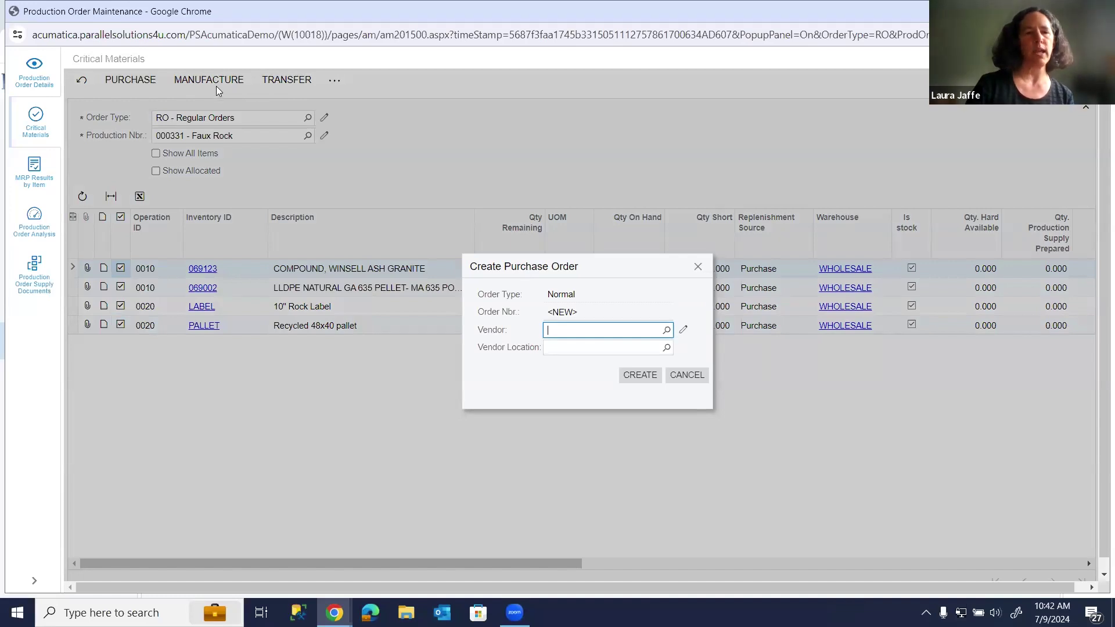
click(667, 331)
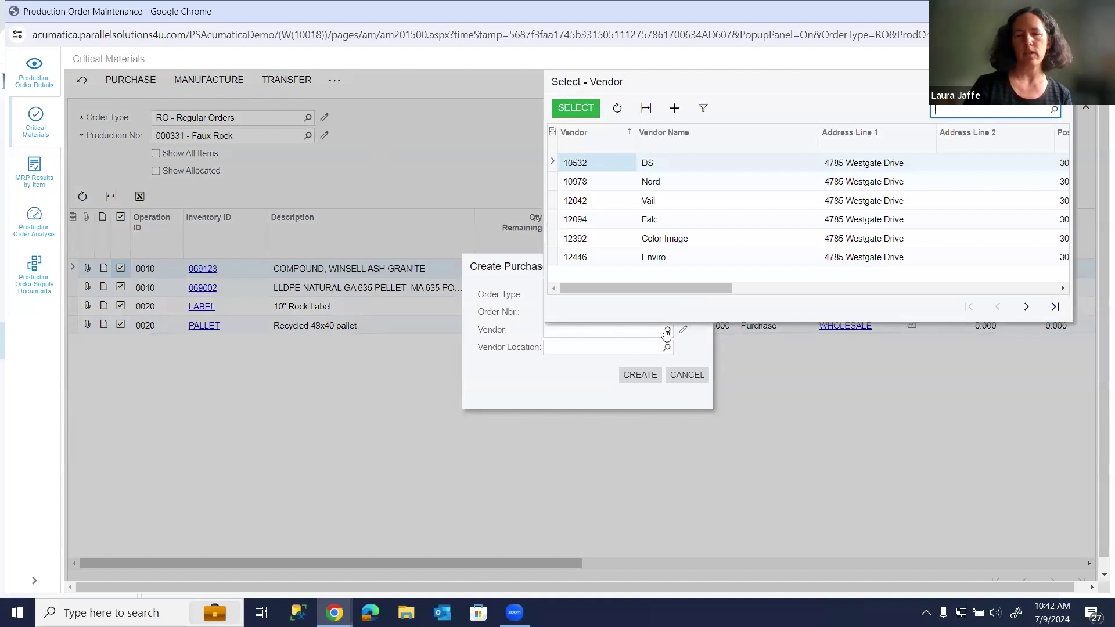
click(1026, 306)
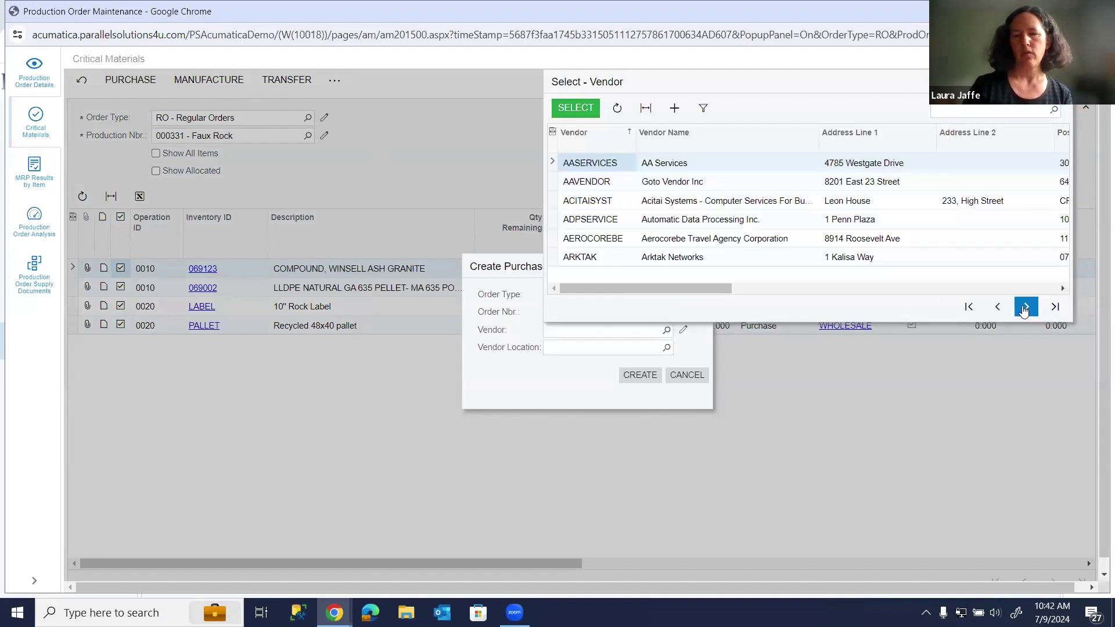
double_click(718, 184)
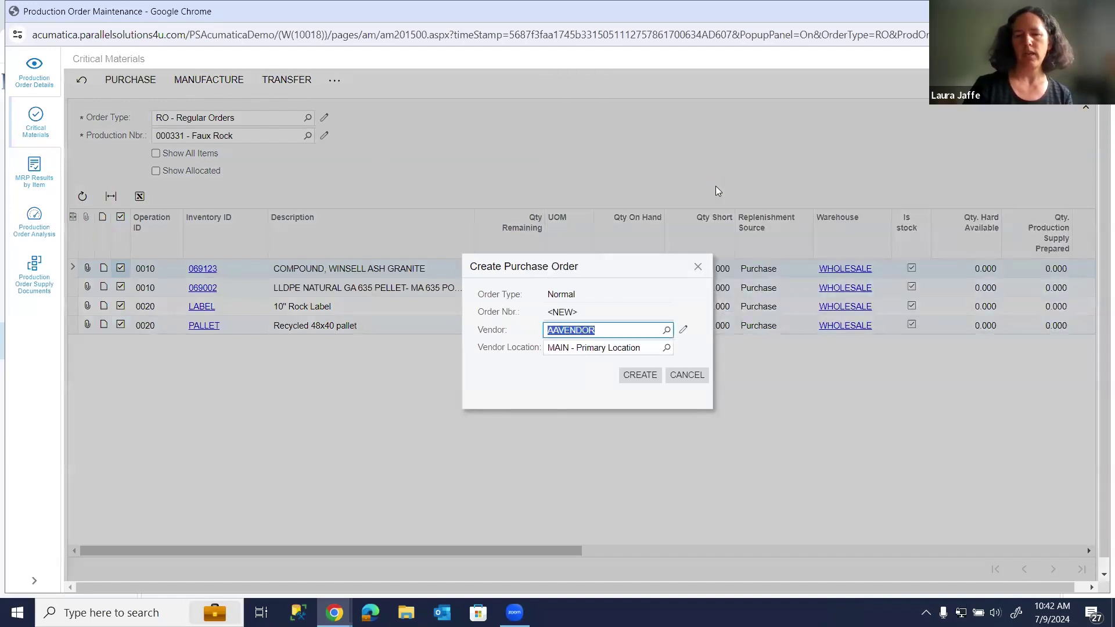
click(642, 376)
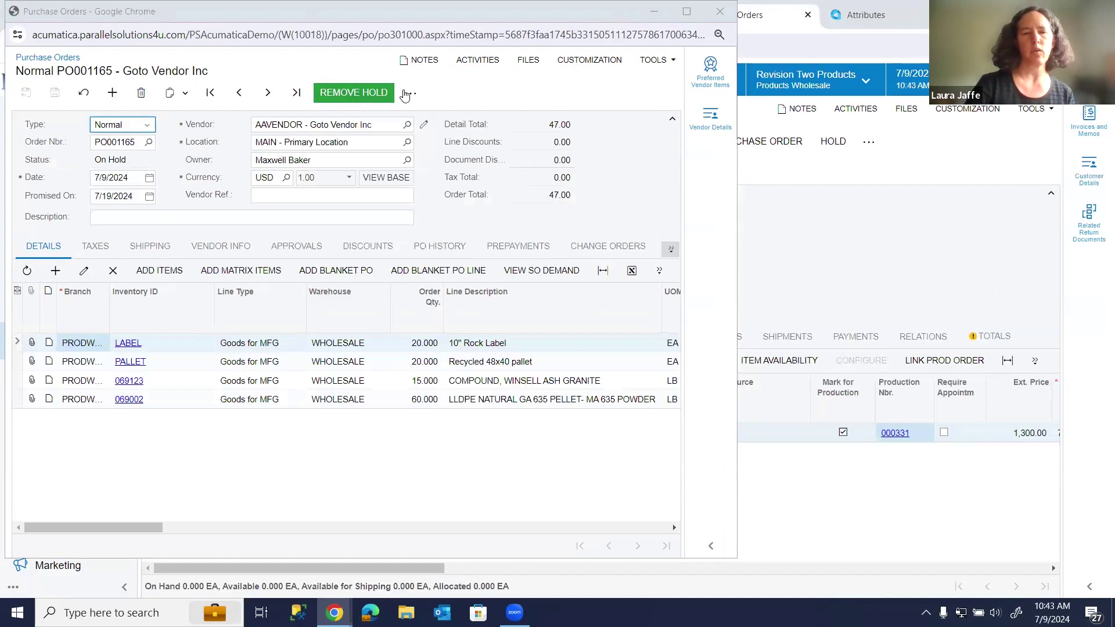
Step: Remove the purchase order from hold, try to approve it, and close its window
click(402, 94)
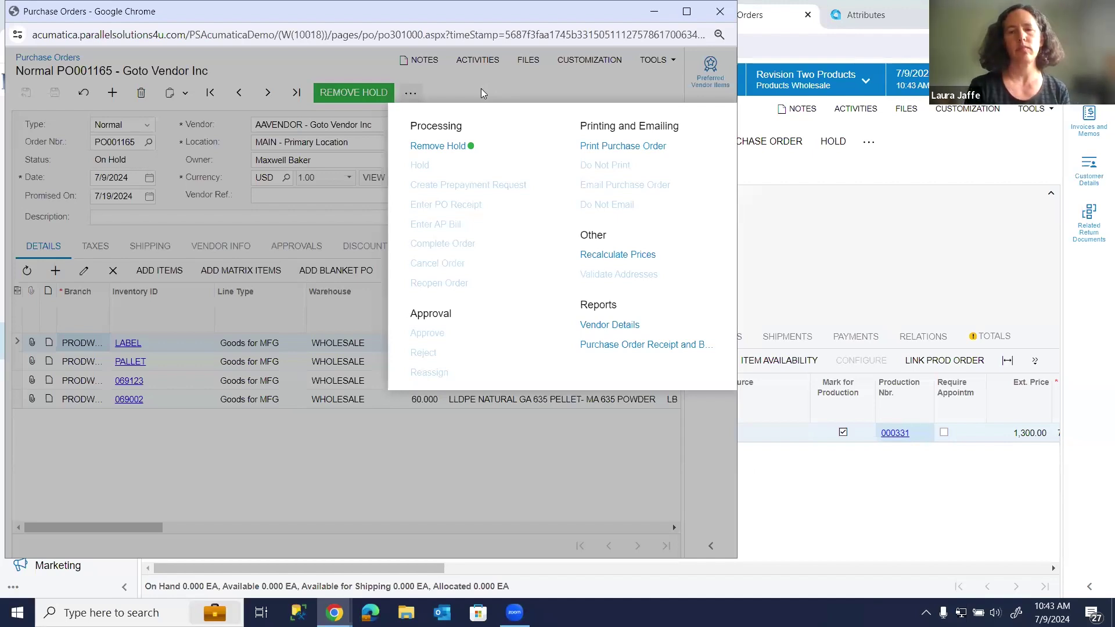
click(350, 96)
click(349, 95)
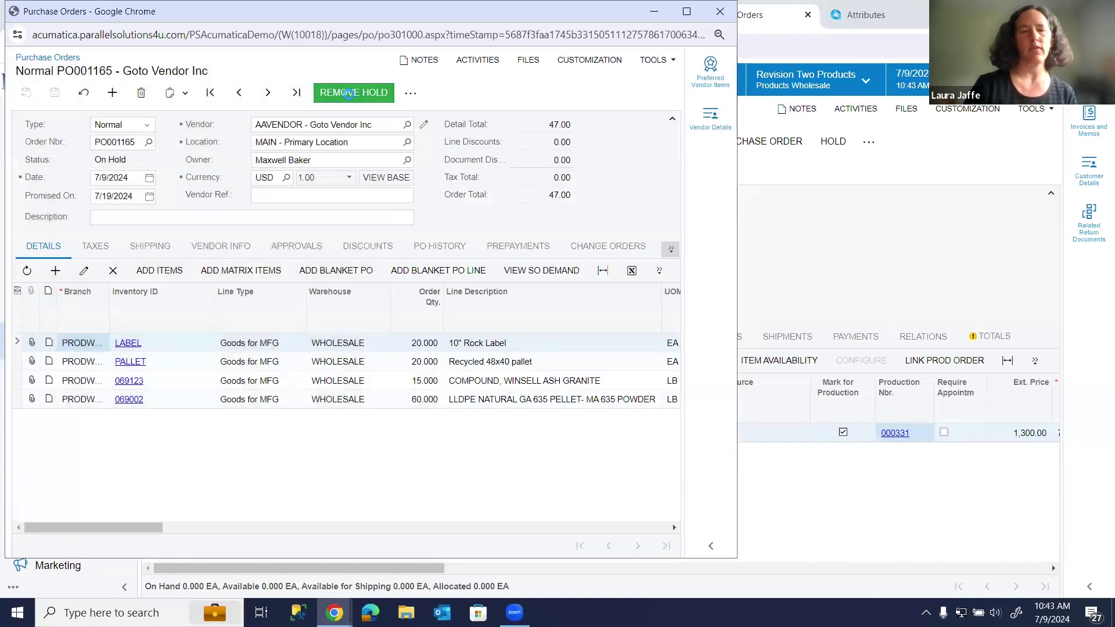
click(340, 92)
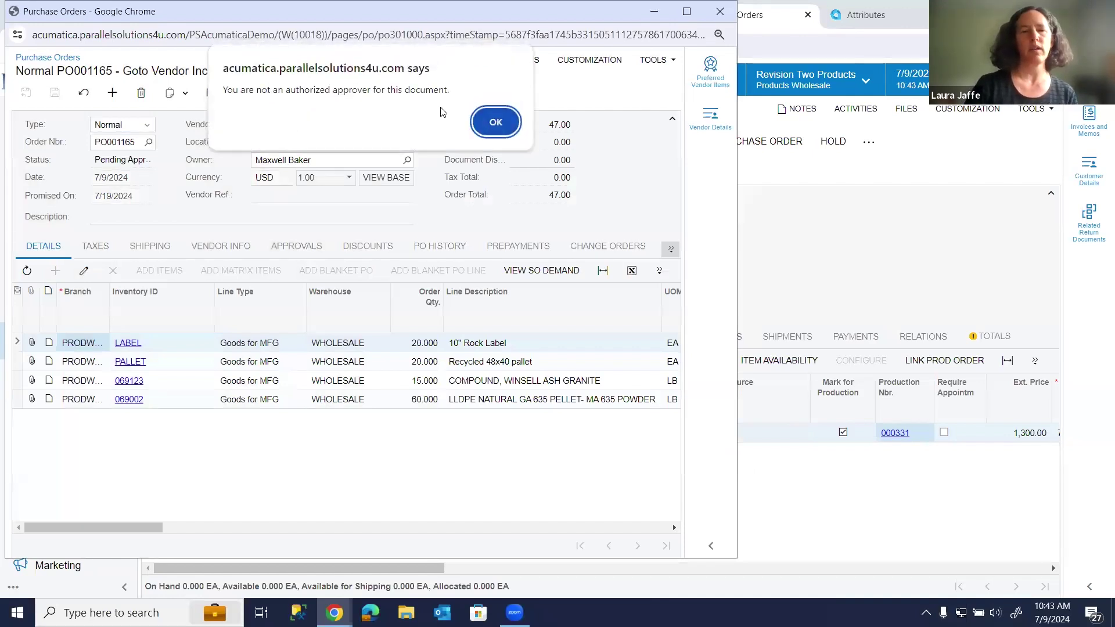
key(Return)
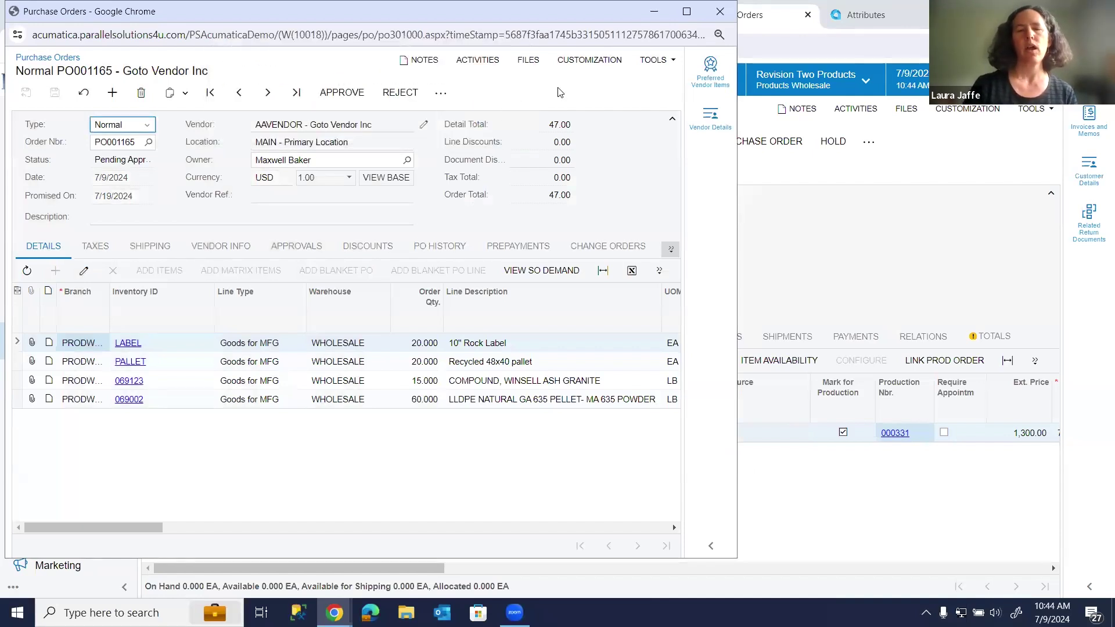
click(719, 17)
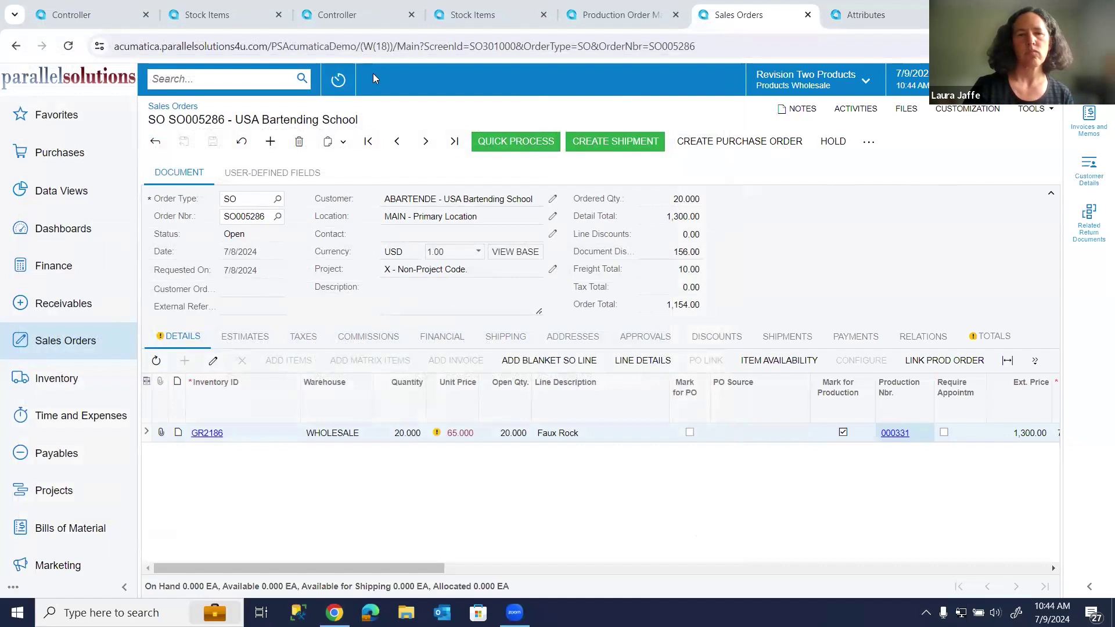
Step: Open the production order found for Faux Rock in the production order list and start releasing its materials
right_click(605, 14)
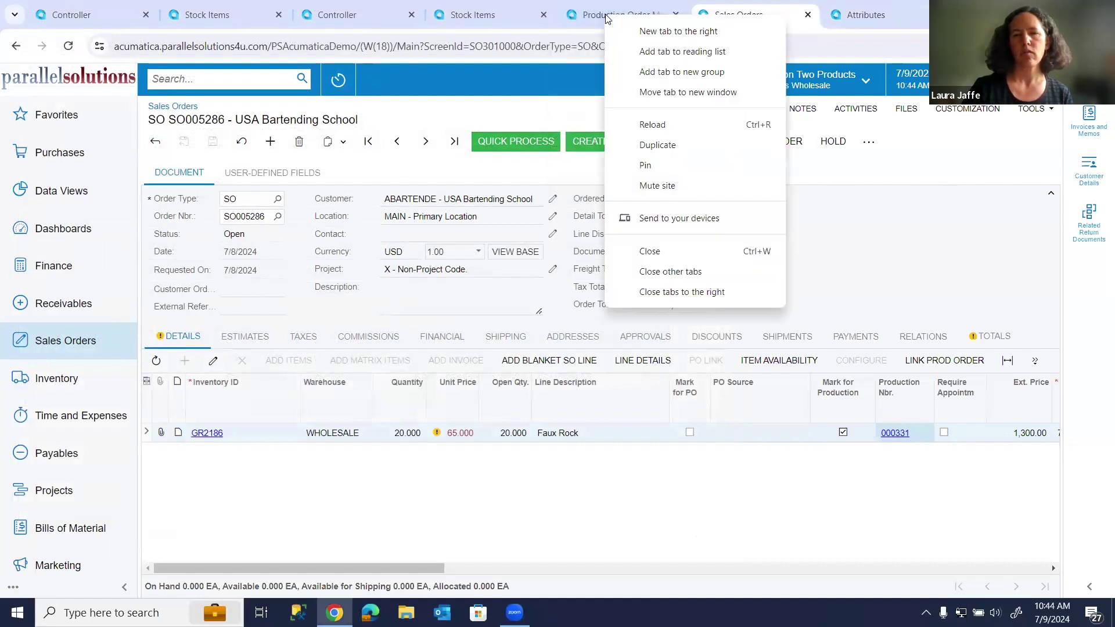
click(607, 17)
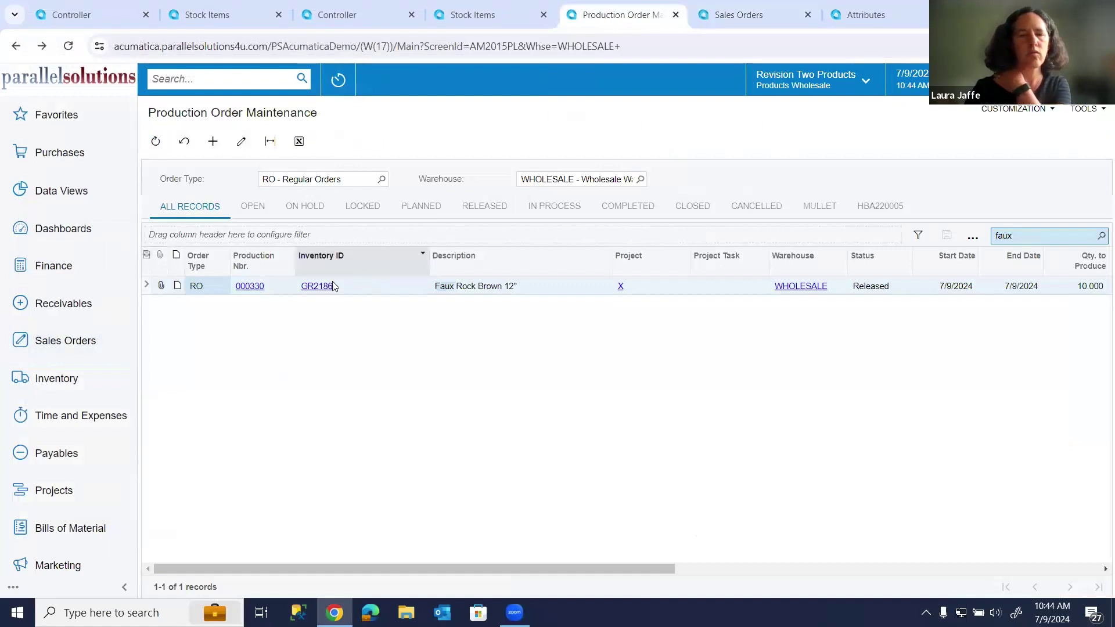
click(245, 286)
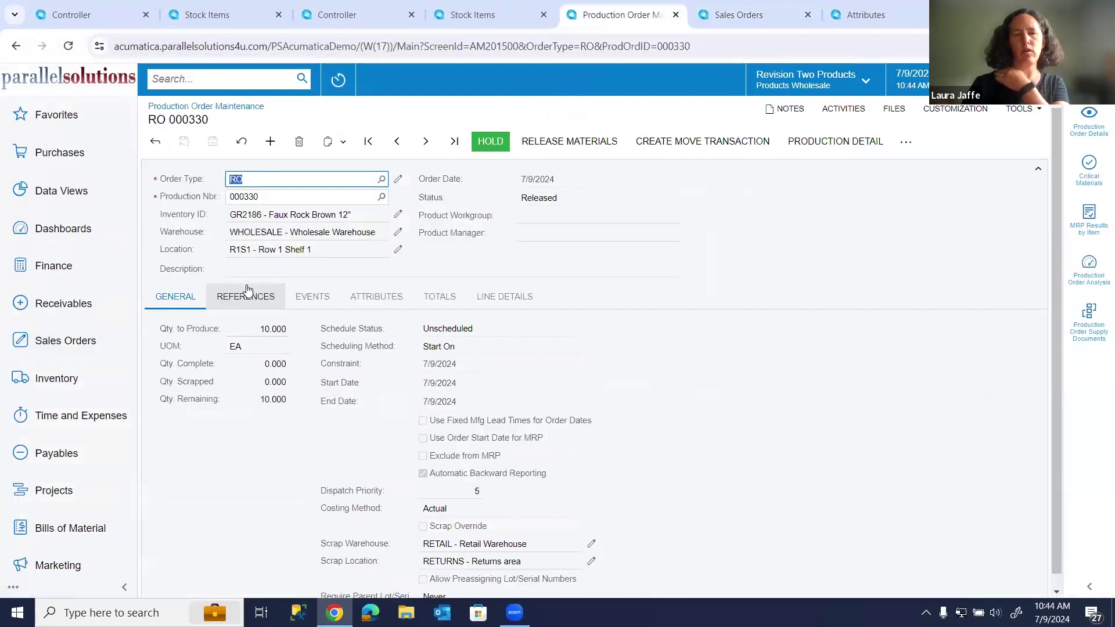
click(561, 153)
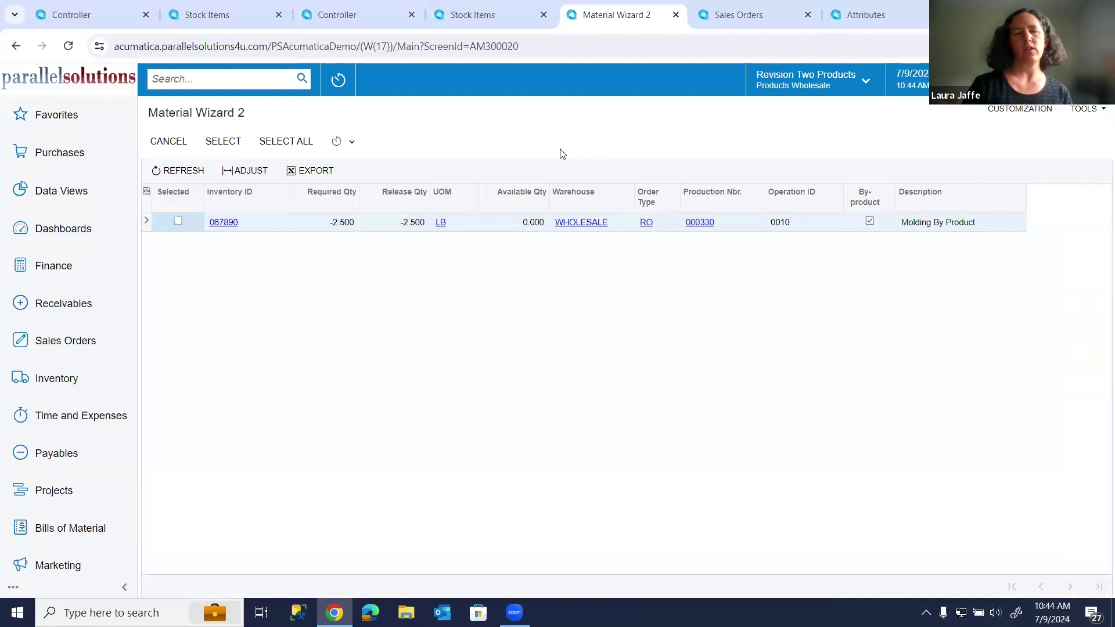
Step: Set the release quantity of by-product 067890 to -2 LB and add the selected line to a new materials transaction
click(389, 227)
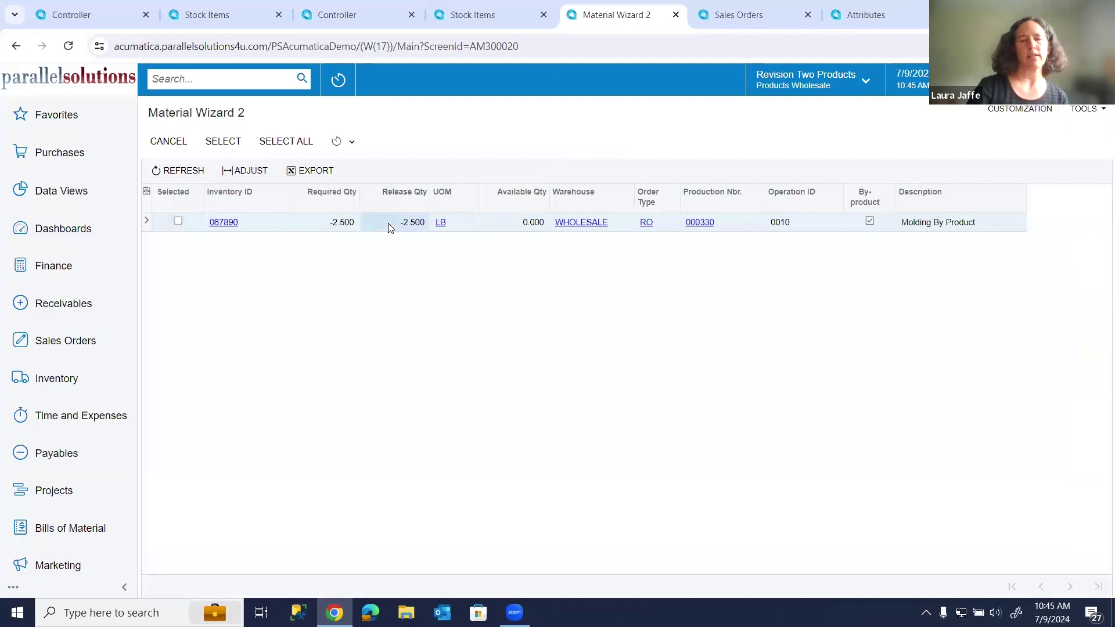
click(389, 225)
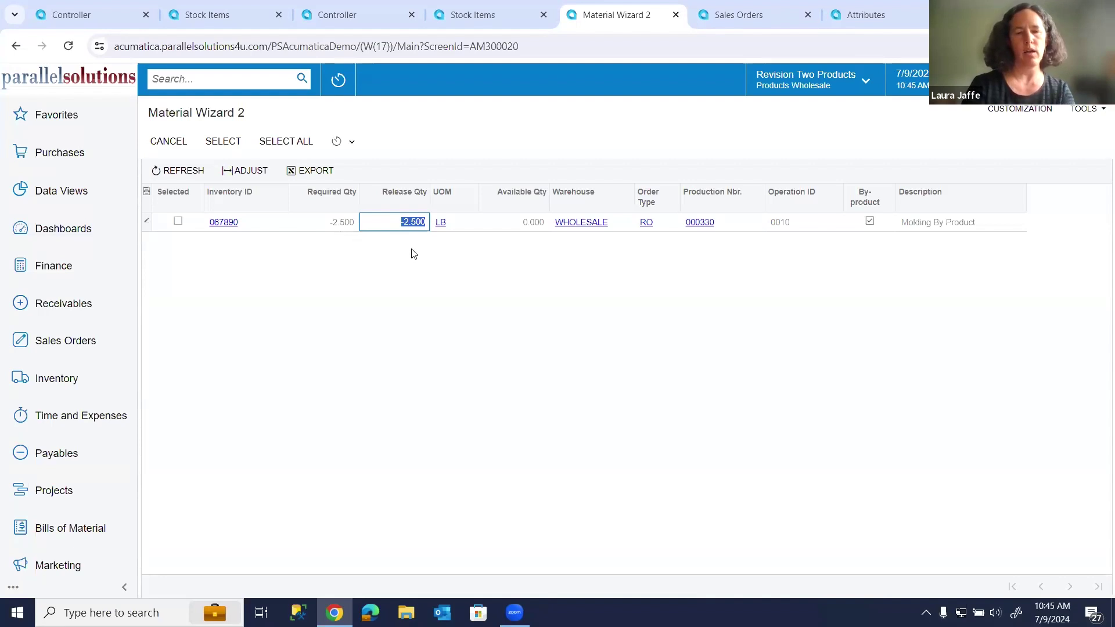
text(2)
key(Tab)
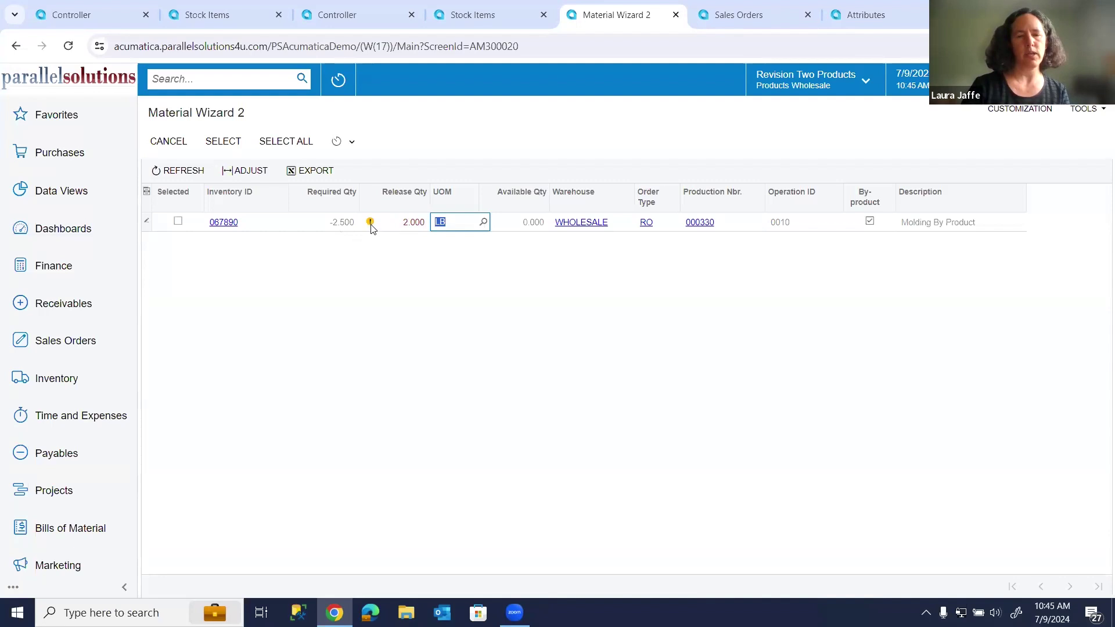
mouse_move(371, 228)
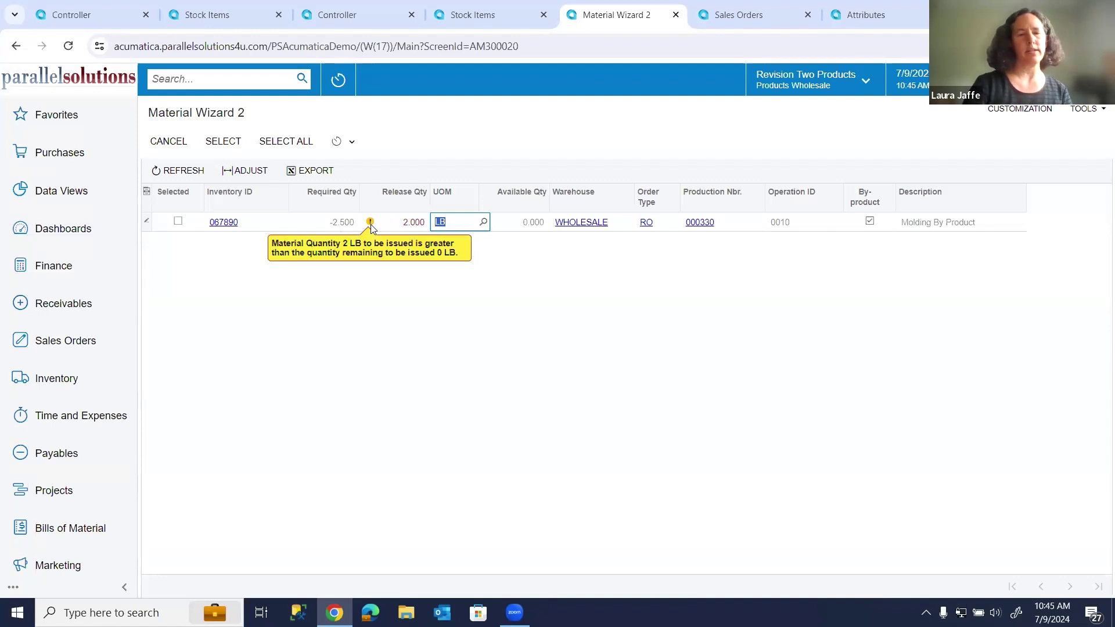
click(414, 221)
text(-2)
key(Tab)
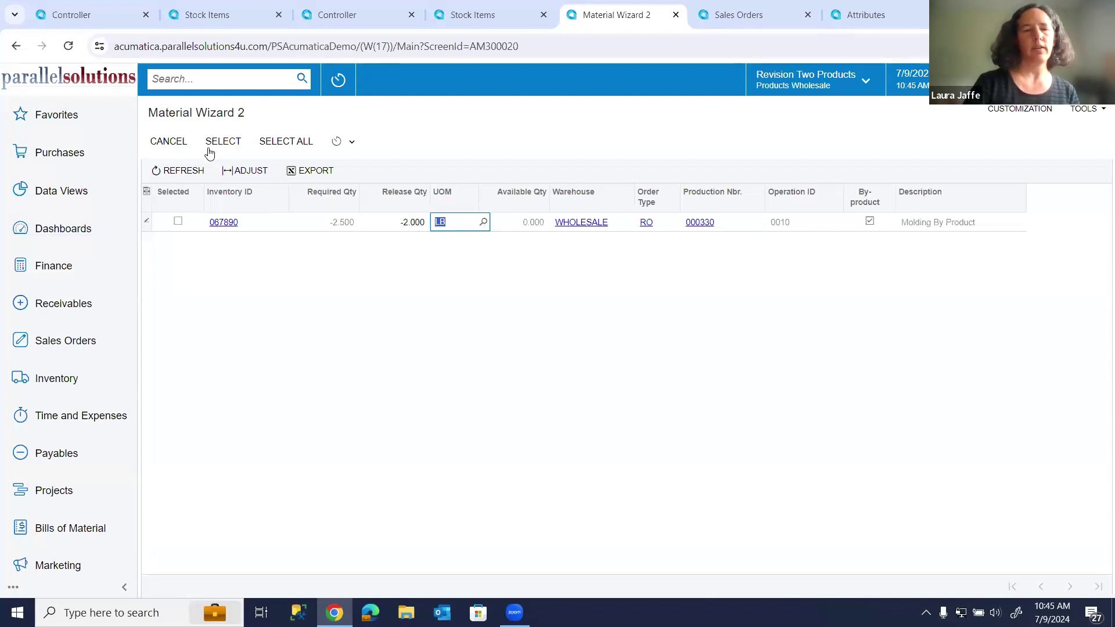
click(178, 221)
click(231, 143)
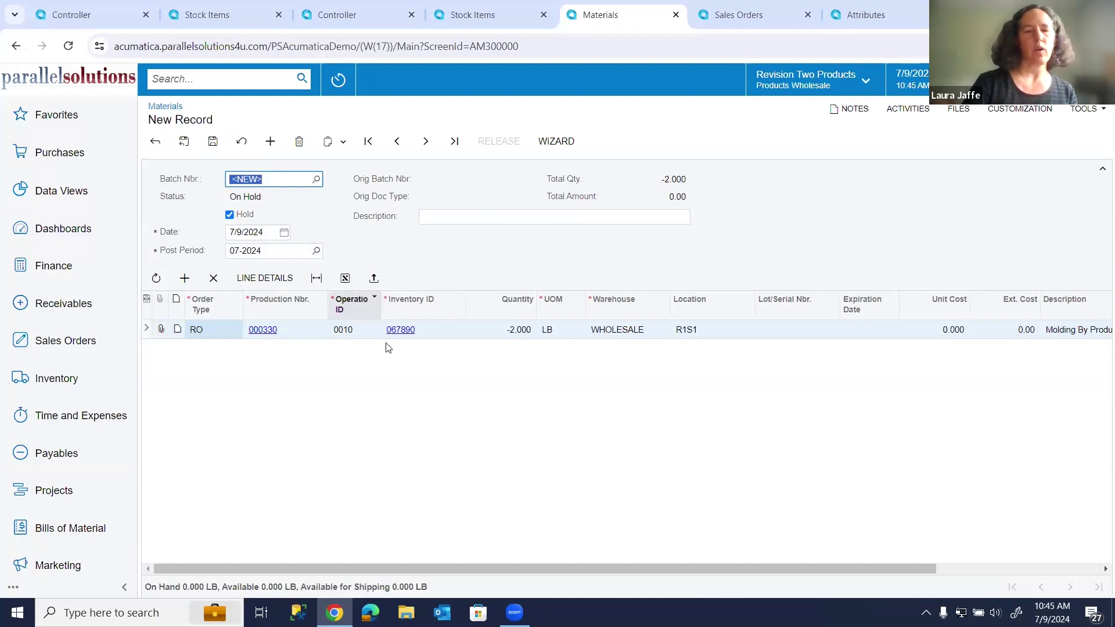
Step: Open the materials line's production order, show its totals, and switch to the Faux Rock production order linked to the sales order
click(257, 333)
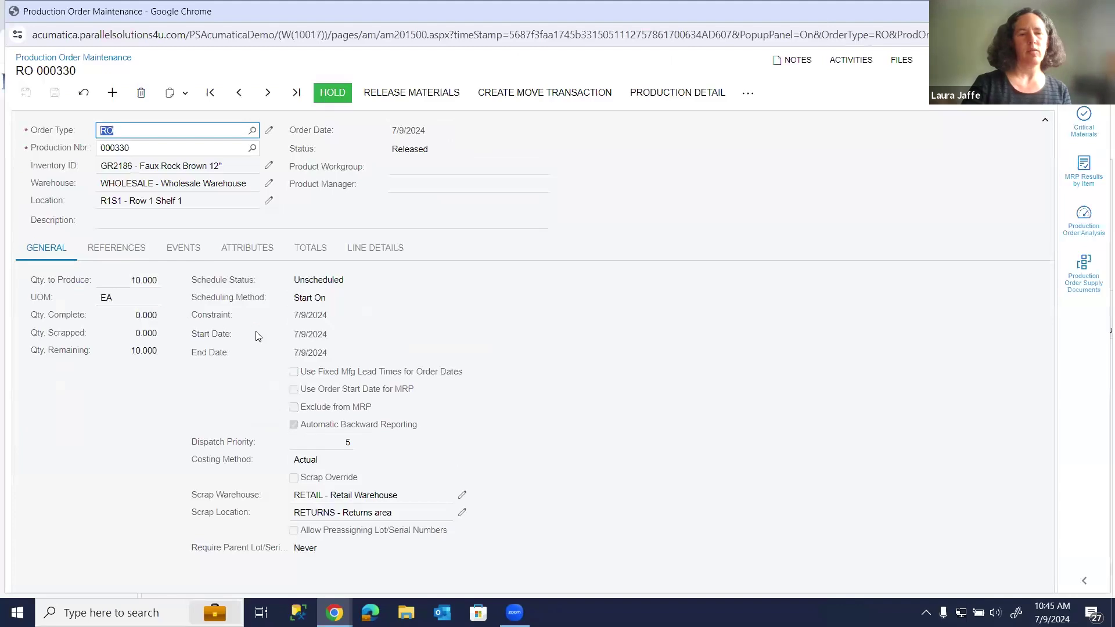
click(310, 248)
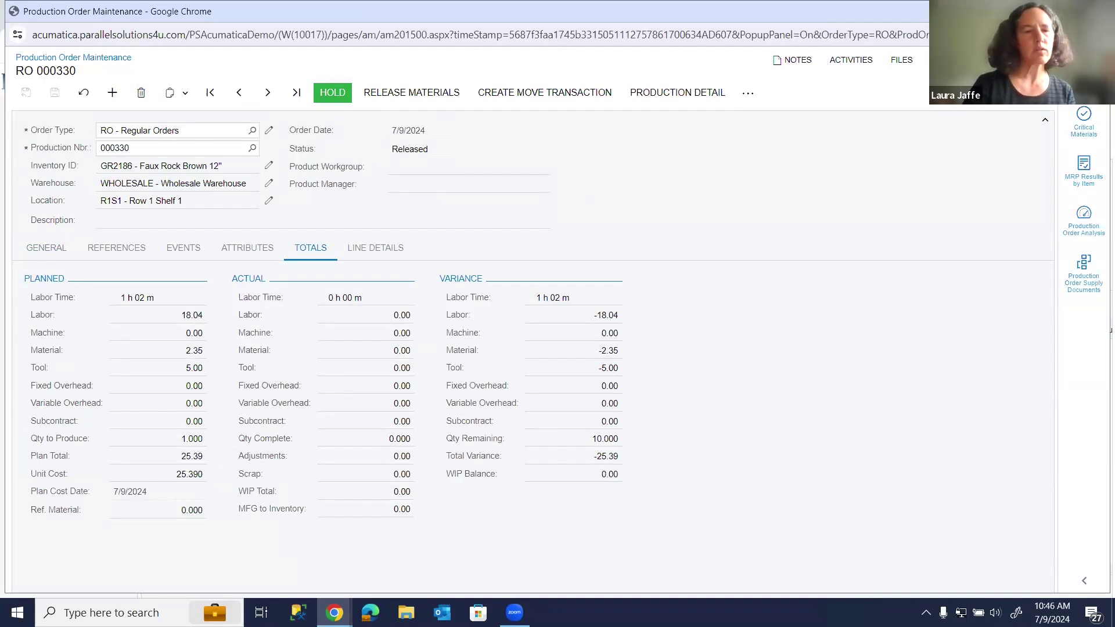
click(252, 147)
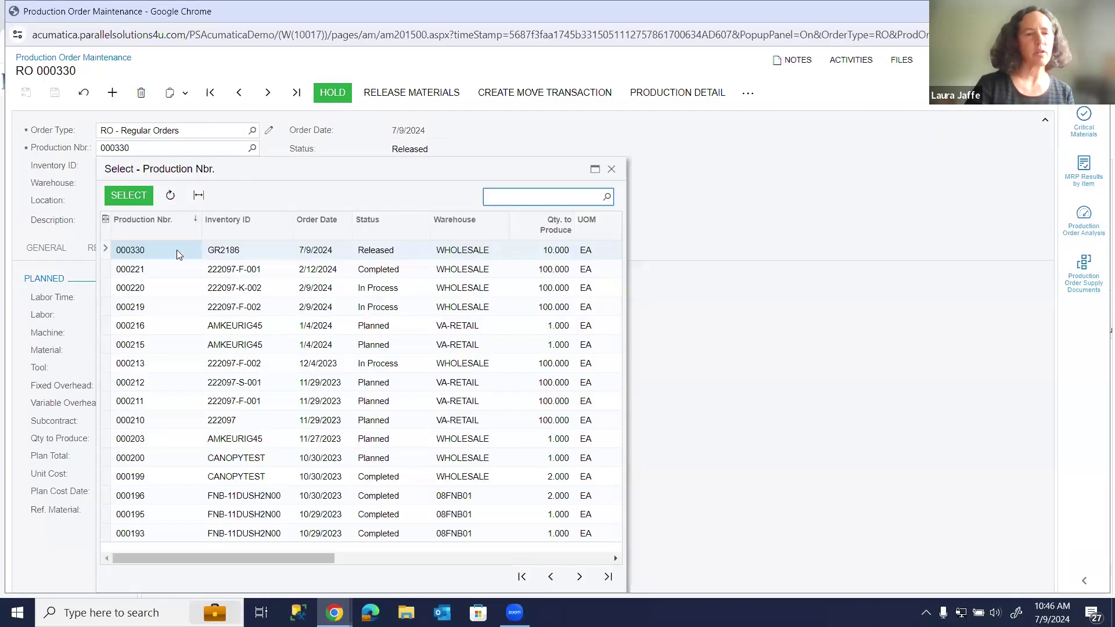
text(331)
double_click(176, 251)
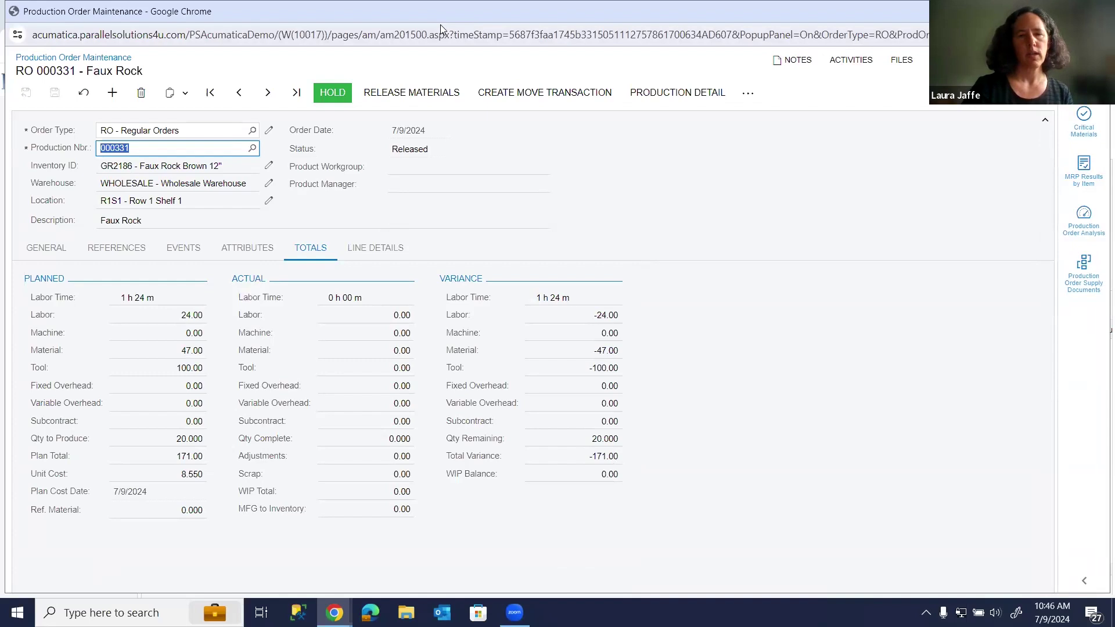
drag(440, 18, 439, 62)
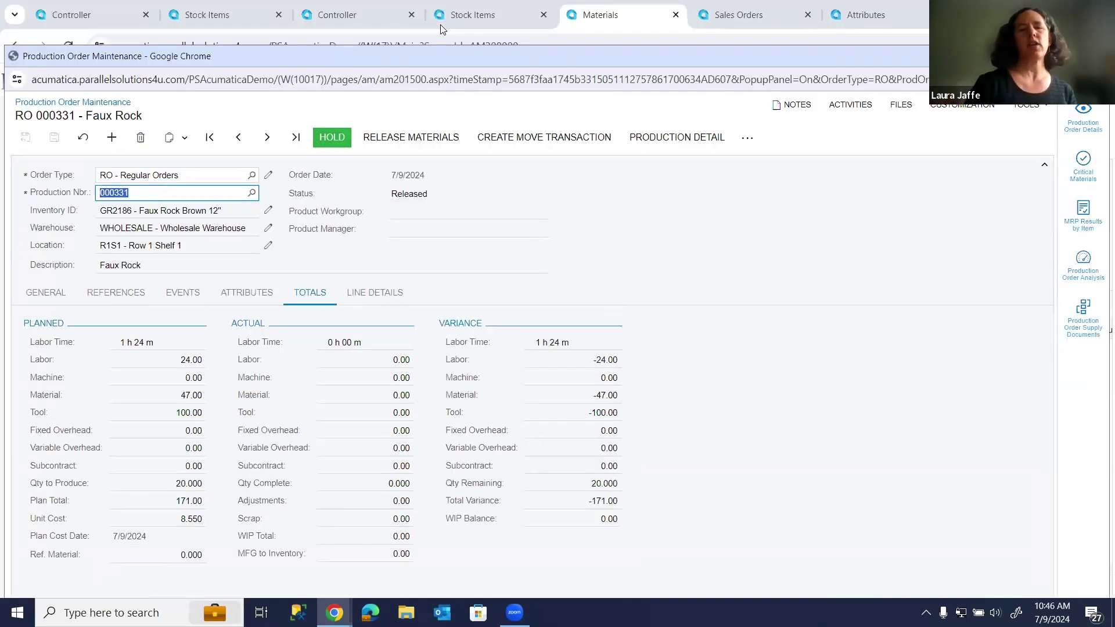
Step: Create and release a move transaction for 20 EA of GR2186 at operation 0020, and close its window
click(533, 140)
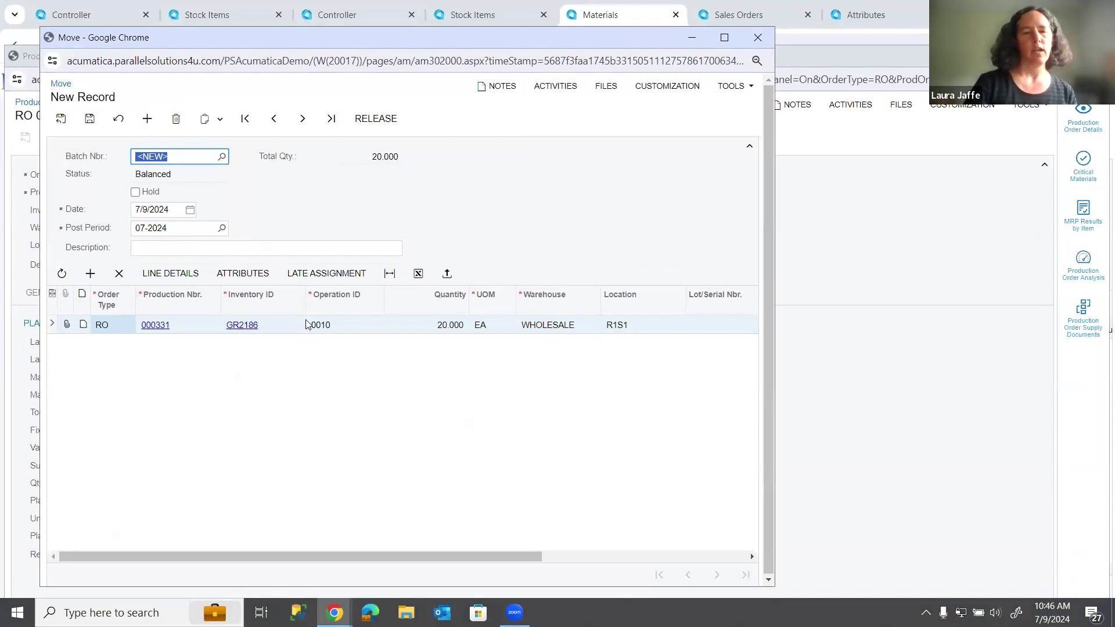
click(356, 322)
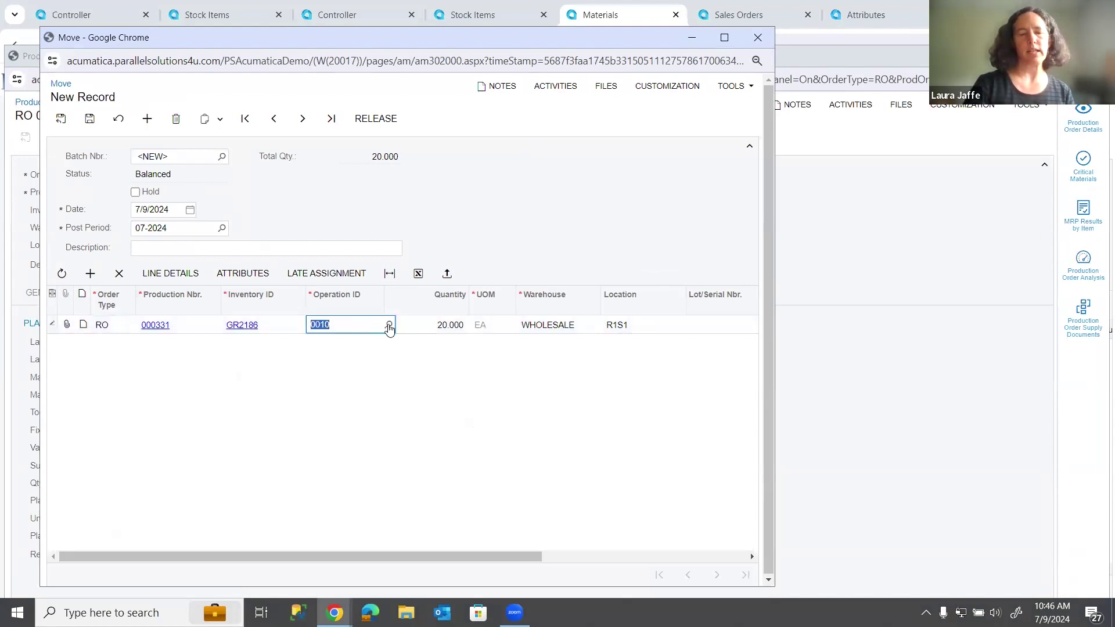
click(388, 324)
double_click(374, 448)
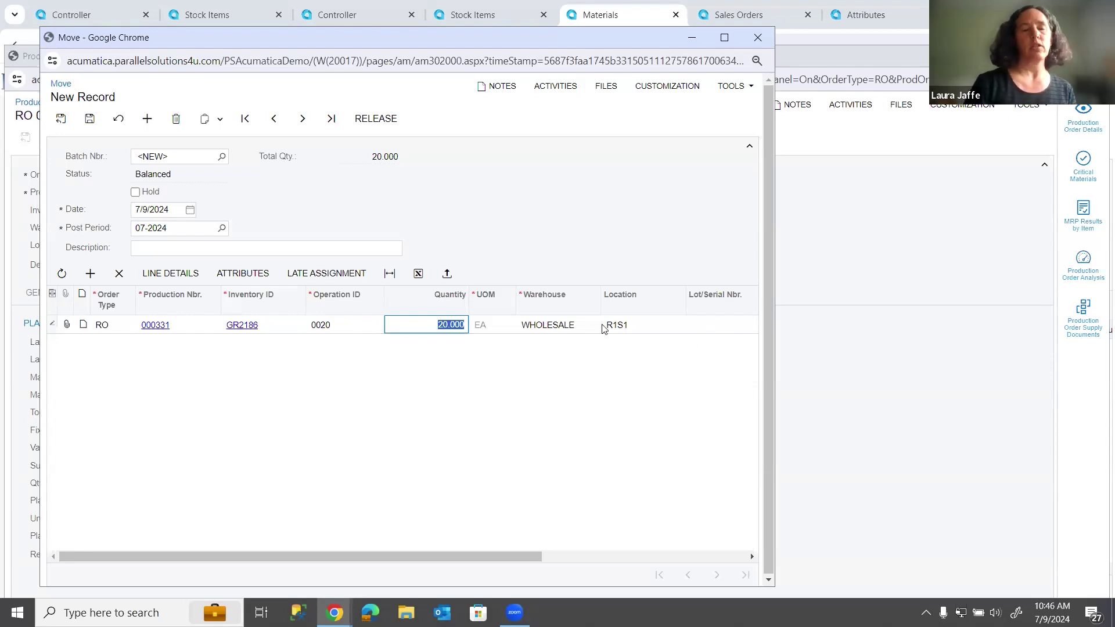
click(342, 330)
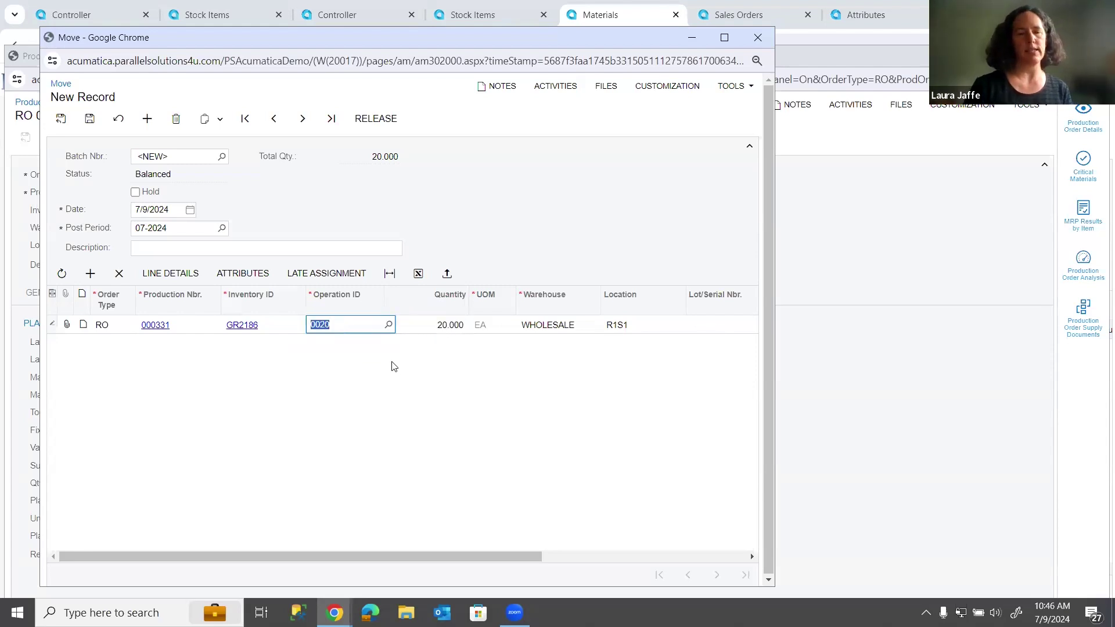
click(443, 329)
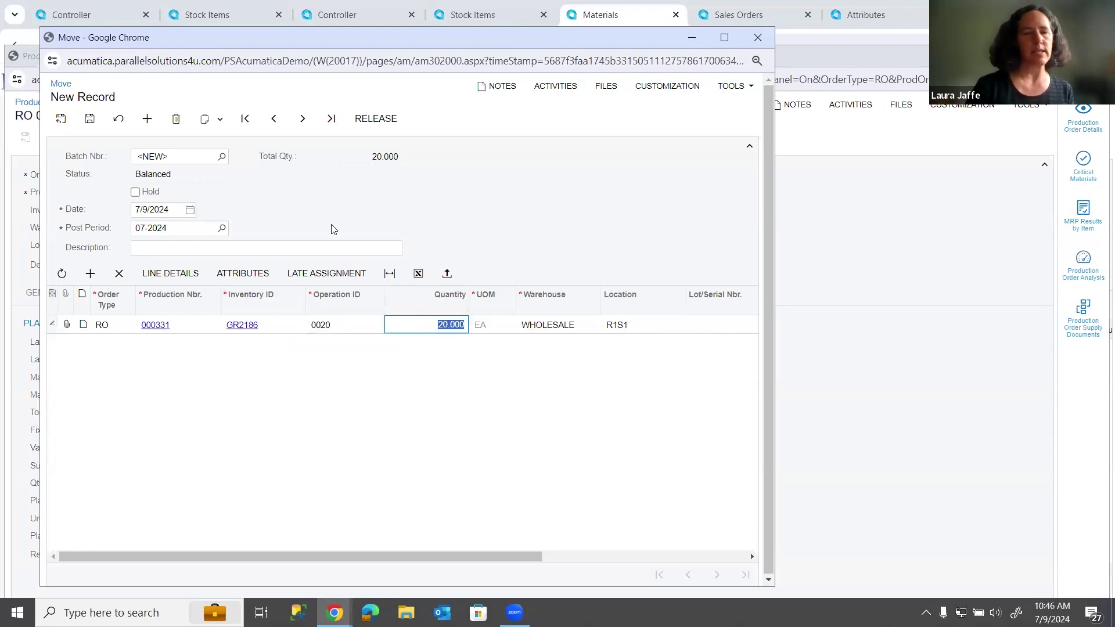
click(376, 119)
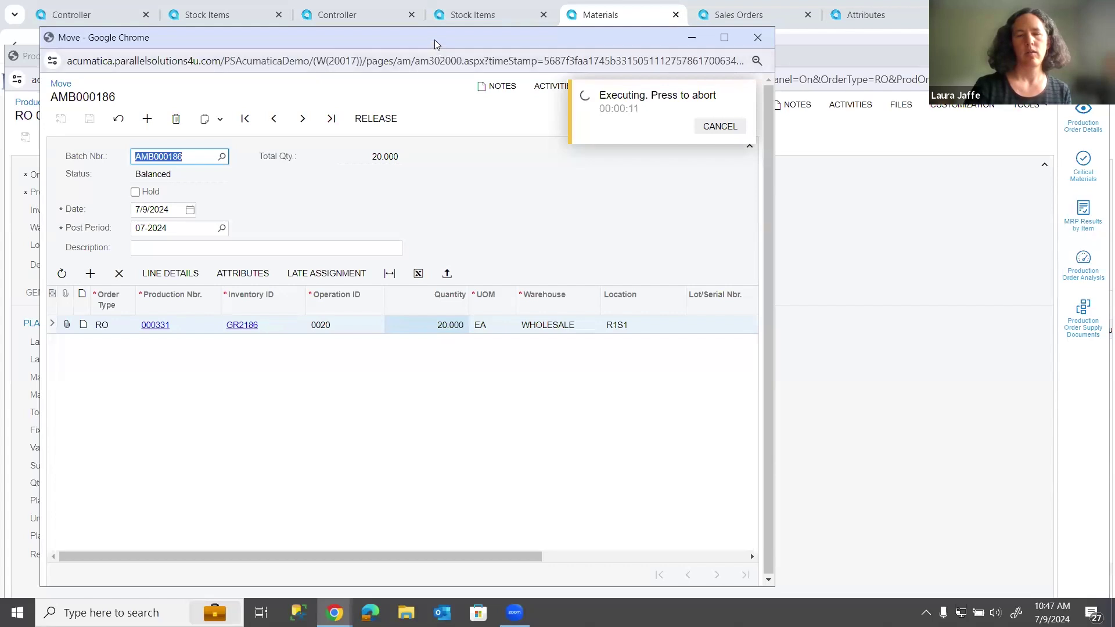
drag(434, 44, 445, 109)
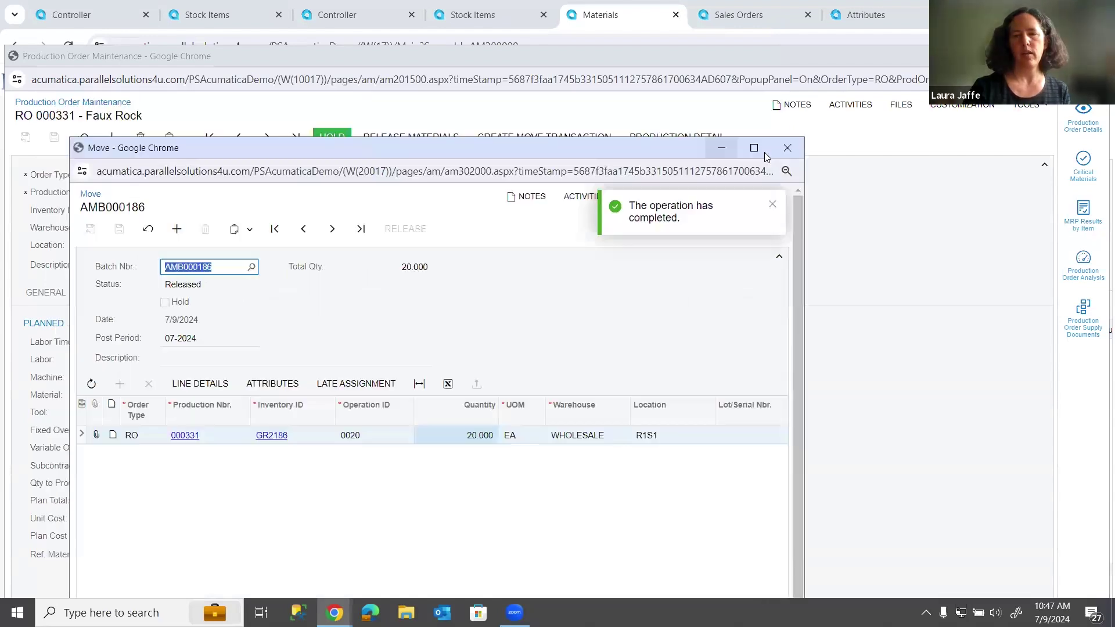
click(792, 146)
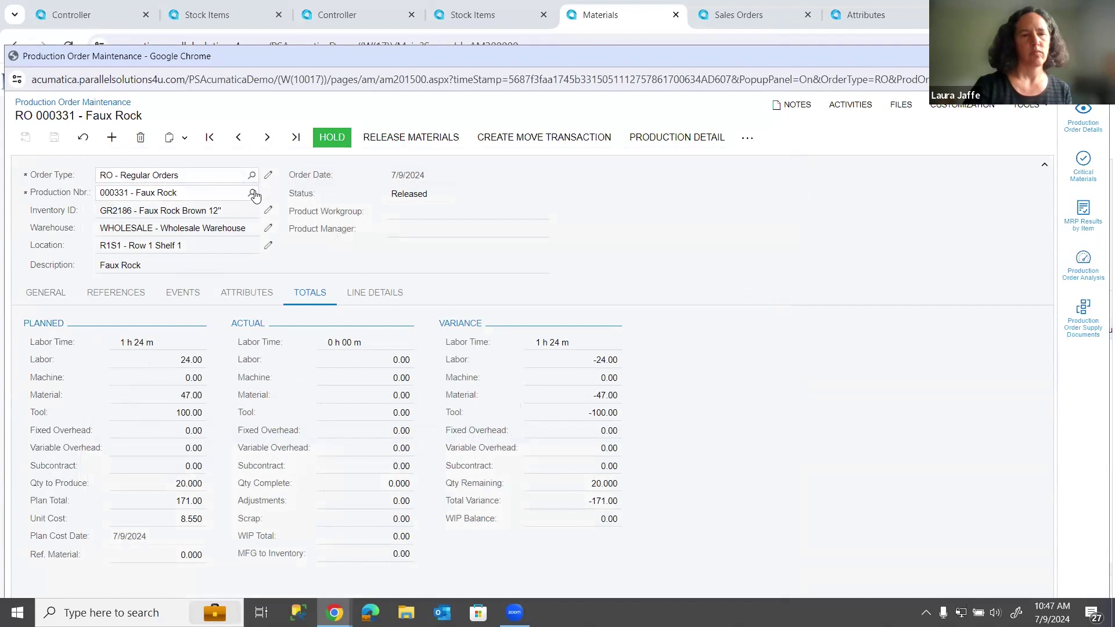
Step: Return to the sales order, refresh it, and create a shipment dated 7/9/2024 from the WHOLESALE warehouse
click(749, 18)
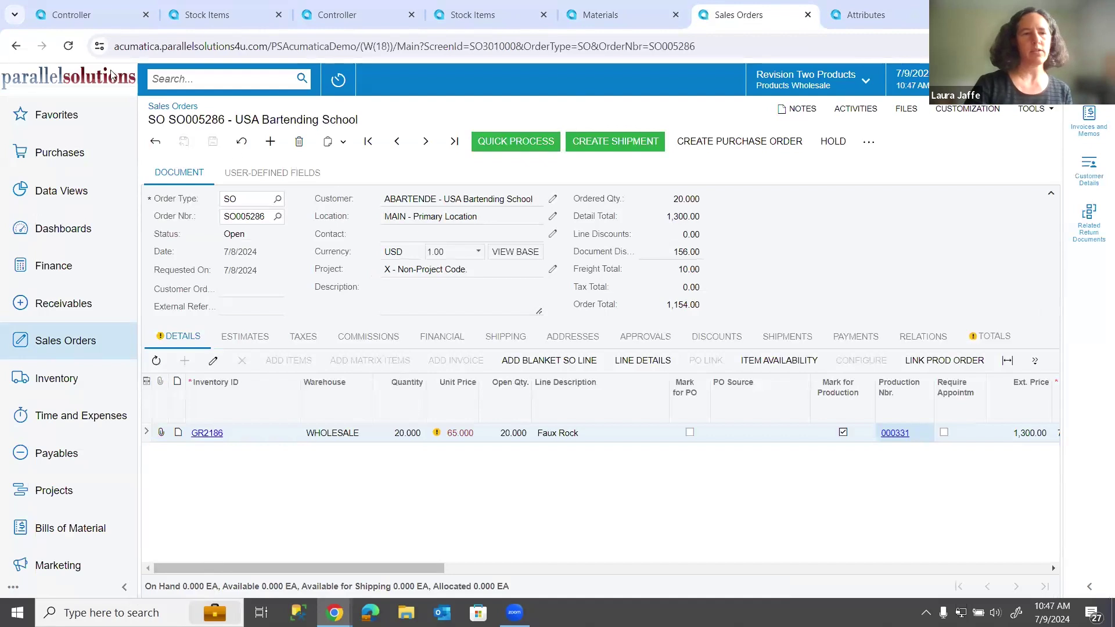
click(69, 47)
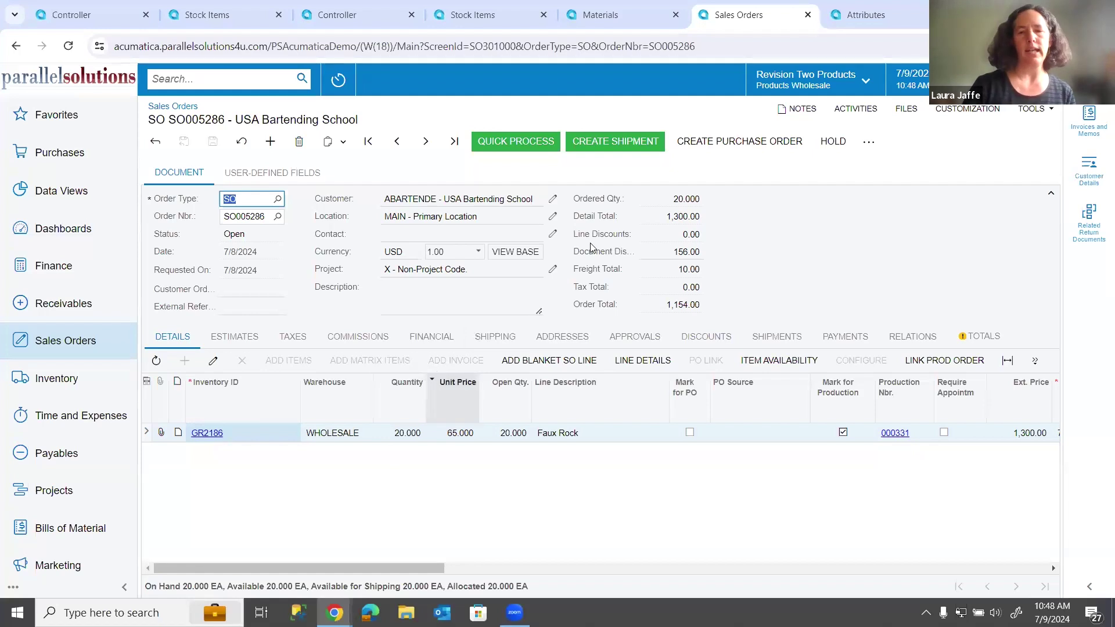
click(623, 145)
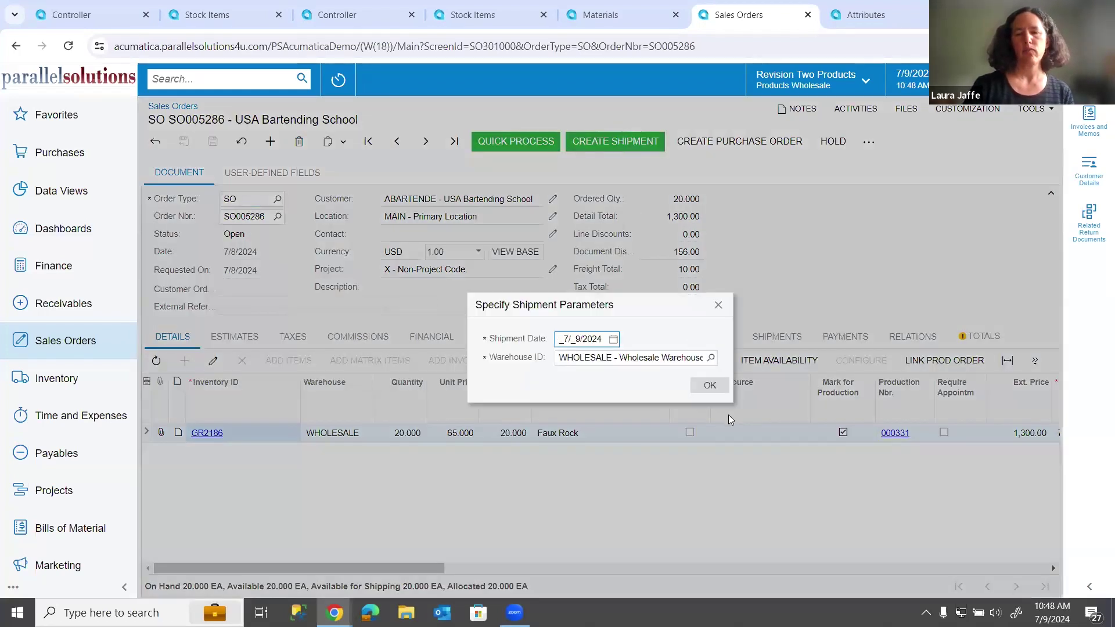
click(709, 384)
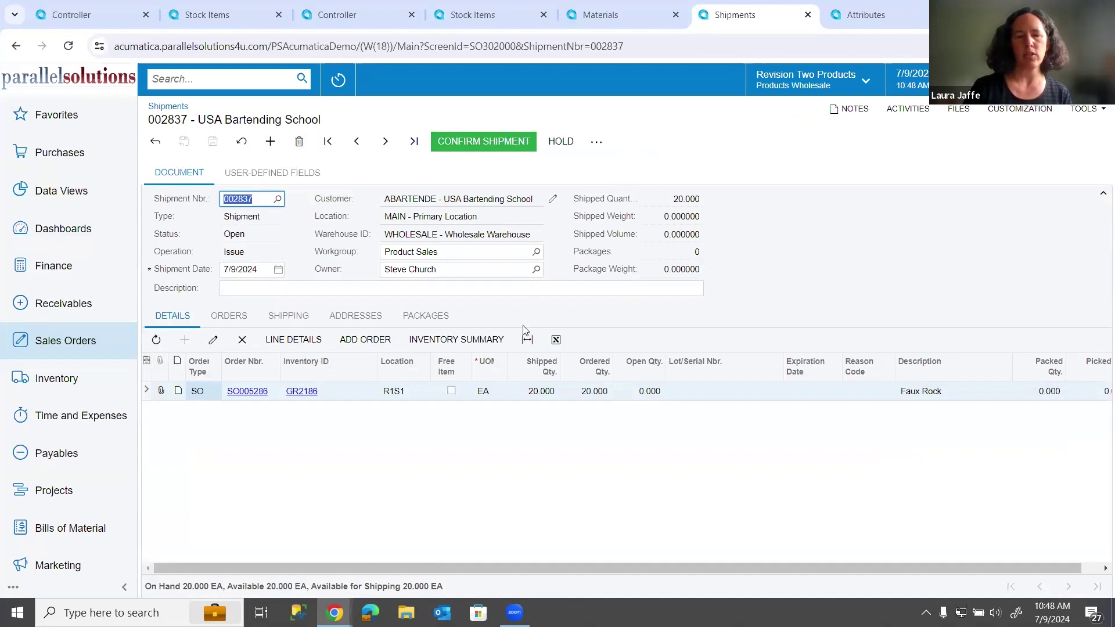
Step: Set the shipment's Ship Via method to WILLCALL in its shipping information
click(294, 320)
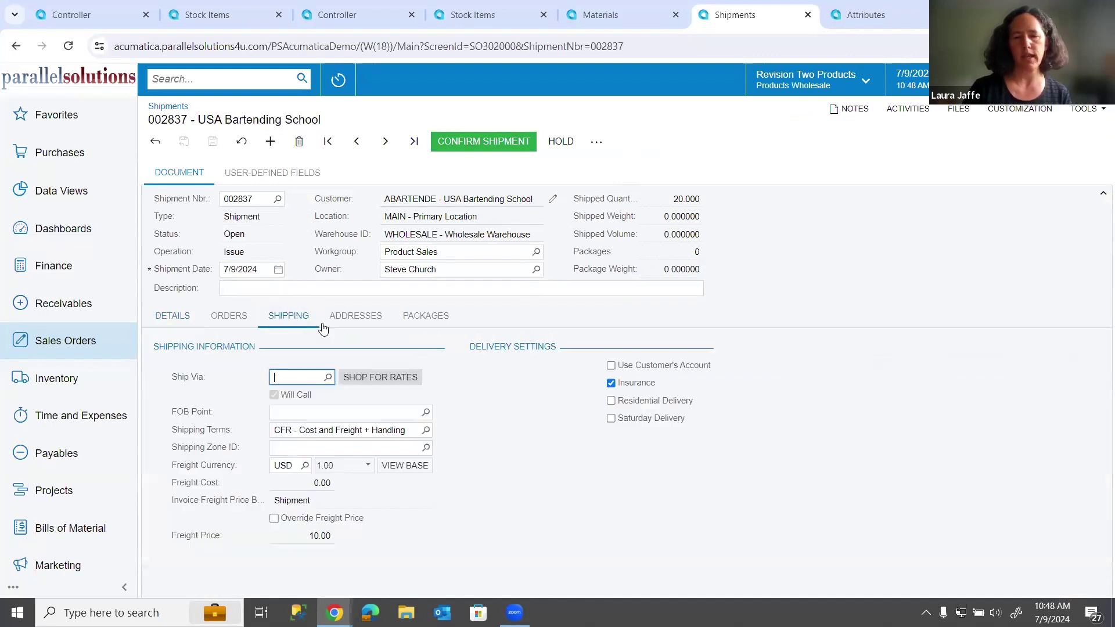
click(328, 378)
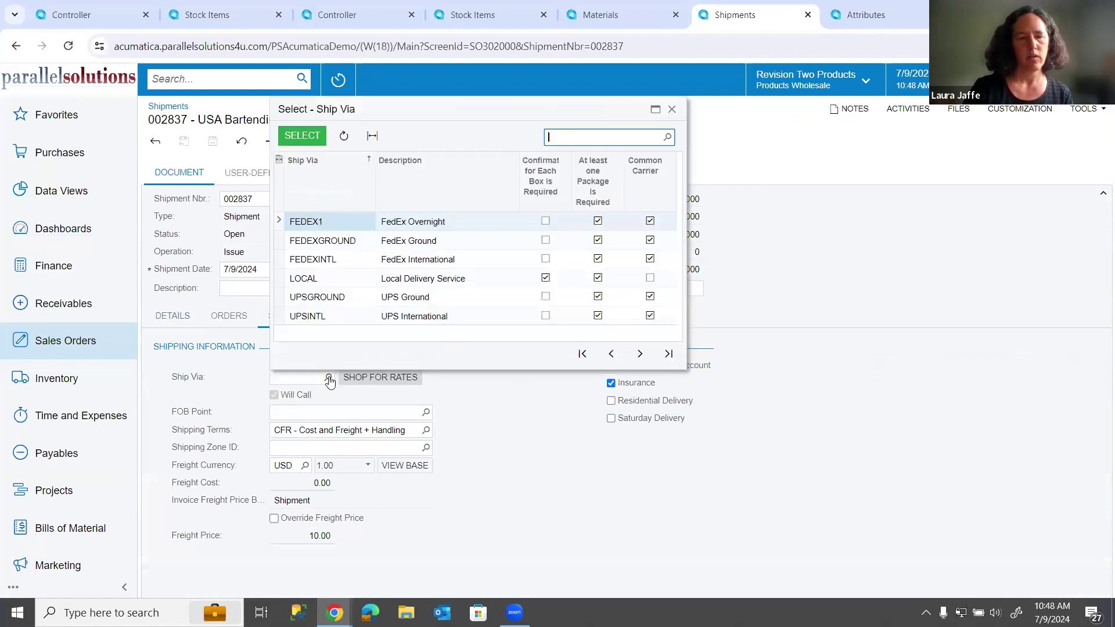
click(640, 353)
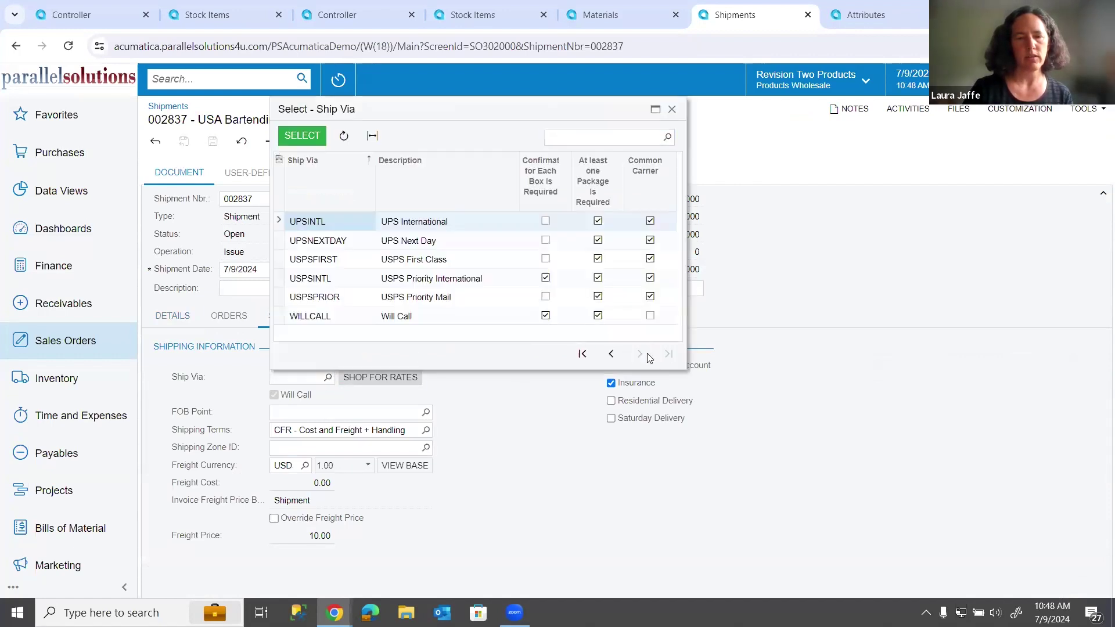
click(419, 317)
double_click(418, 316)
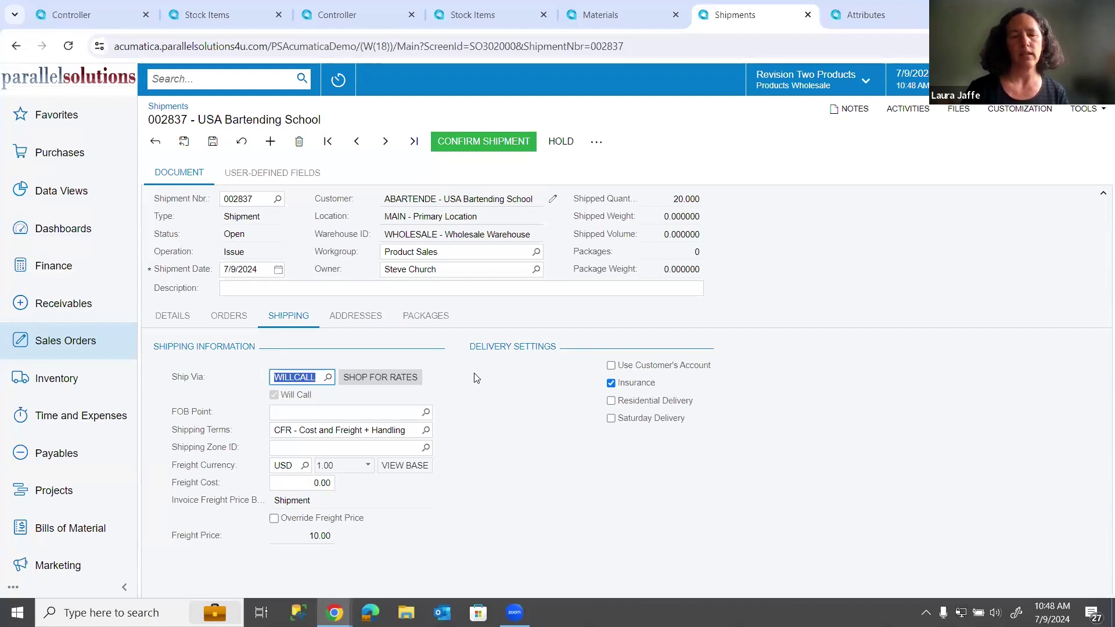
Step: Check the shipment's packages, save the shipment without adding any, and confirm it
click(420, 320)
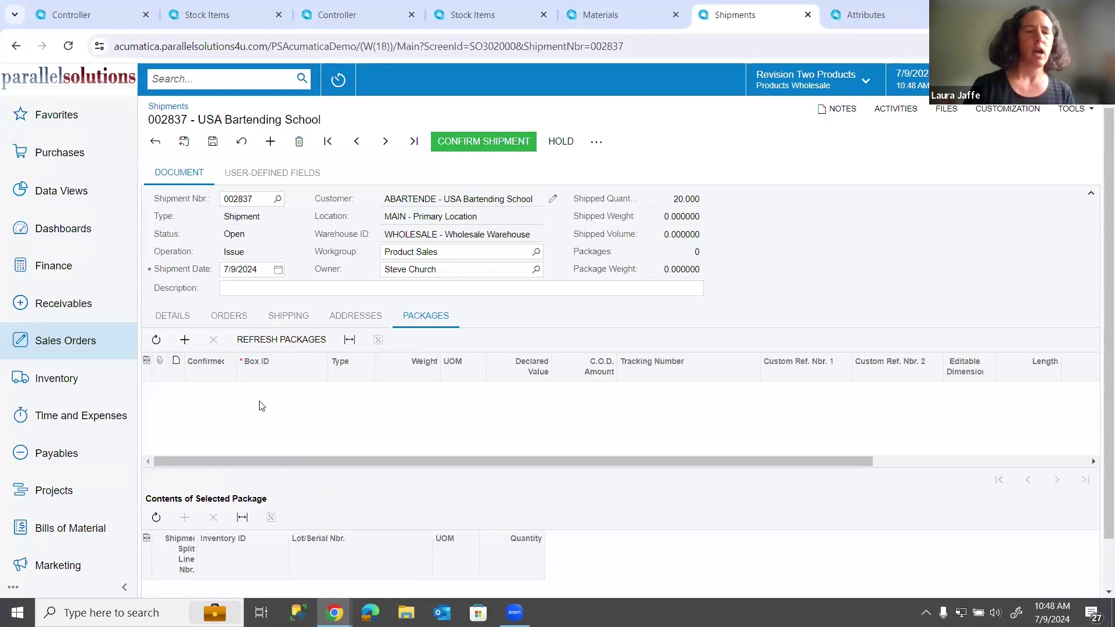
click(212, 141)
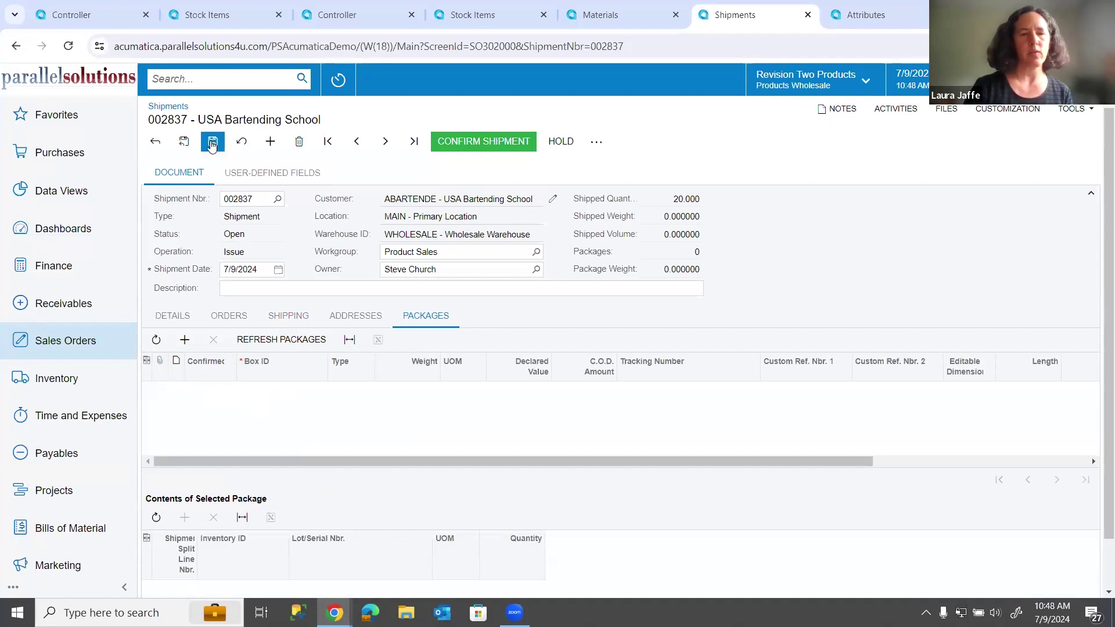
click(516, 143)
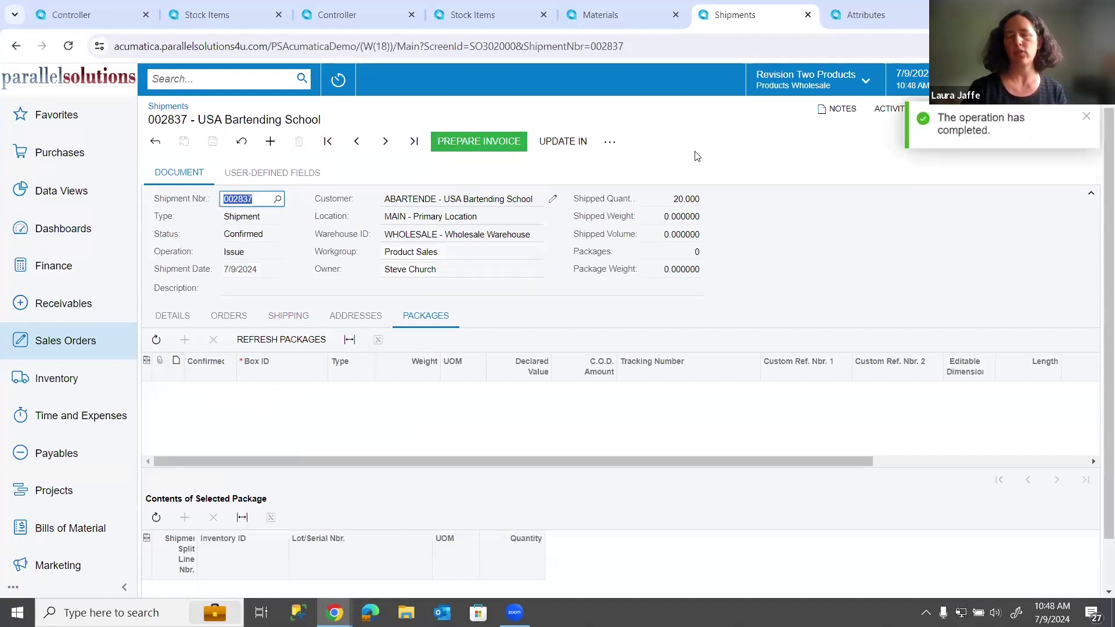
click(1082, 117)
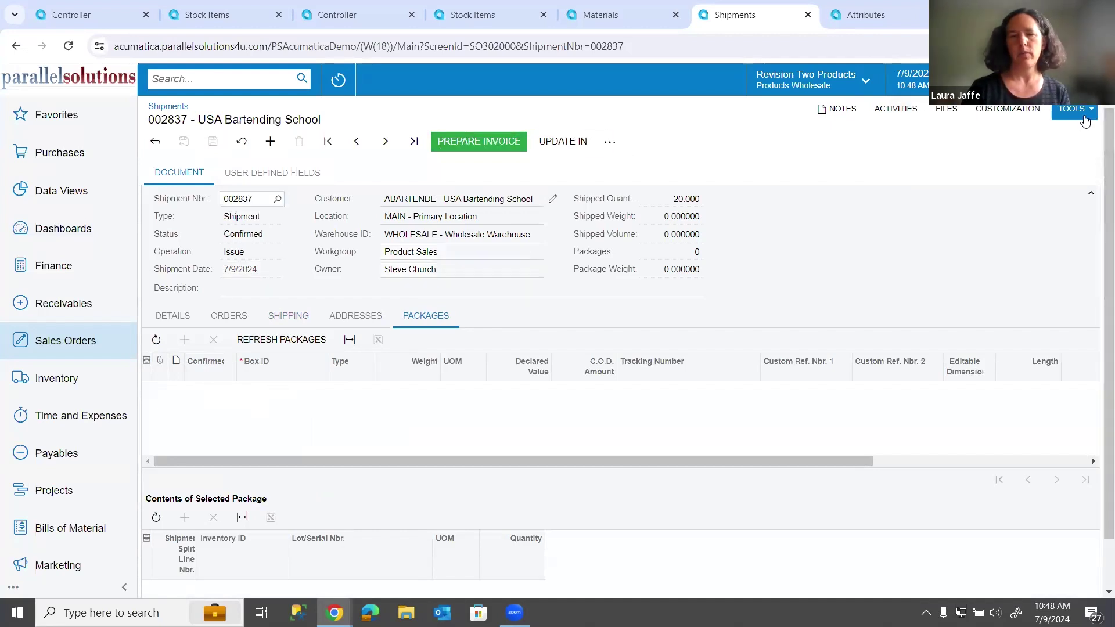
Step: Open the printable shipment confirmation, preview its email draft, and close both the email and the report without sending
click(609, 142)
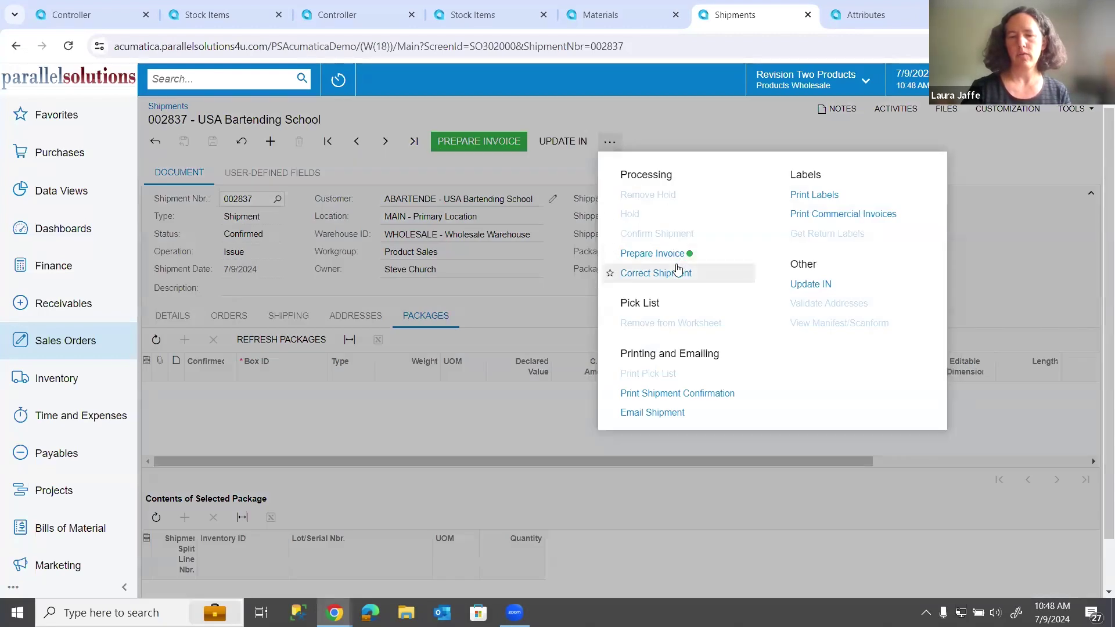
click(722, 401)
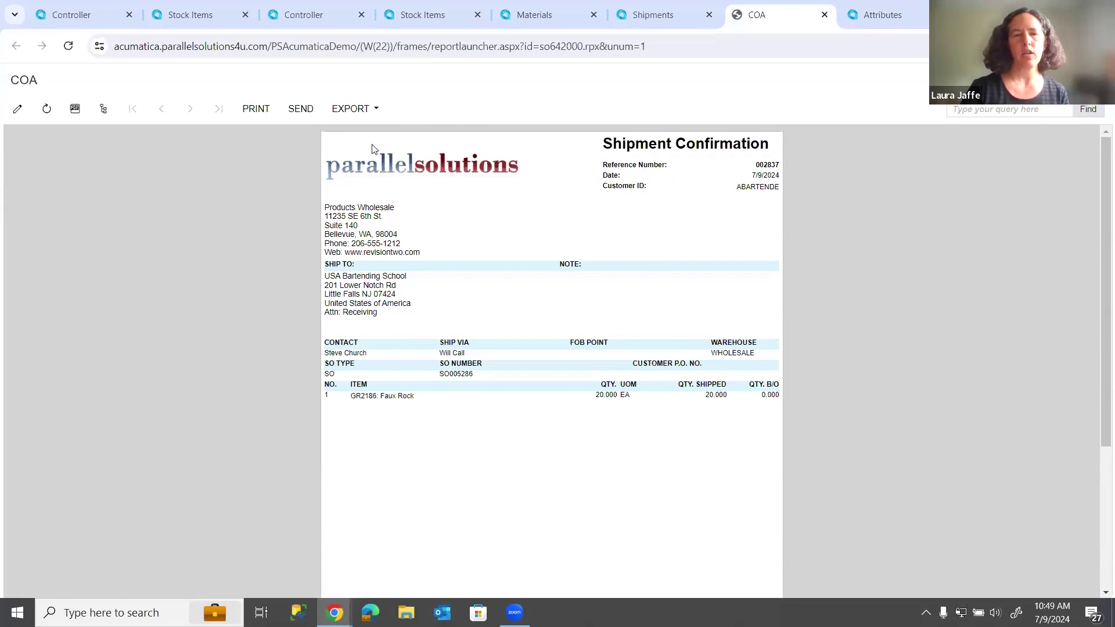
click(302, 108)
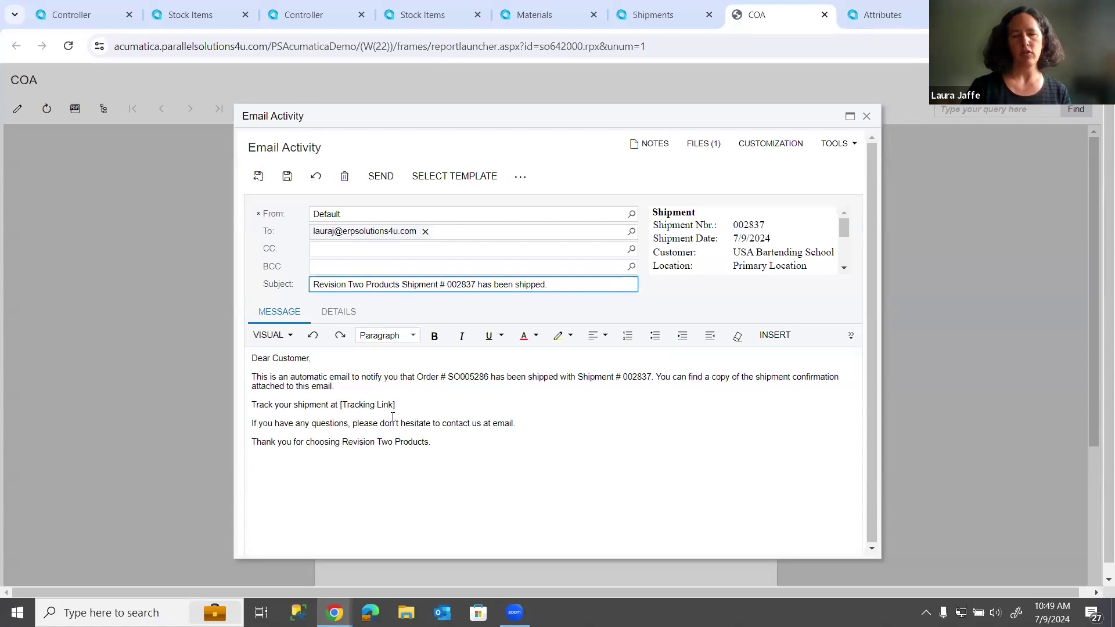
click(866, 116)
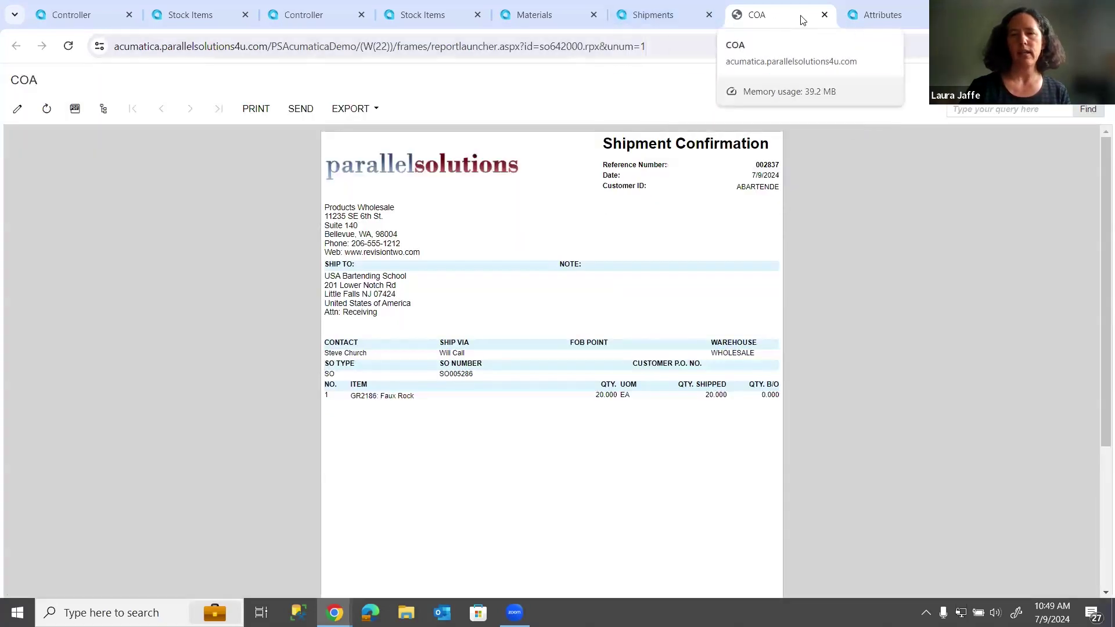
click(824, 17)
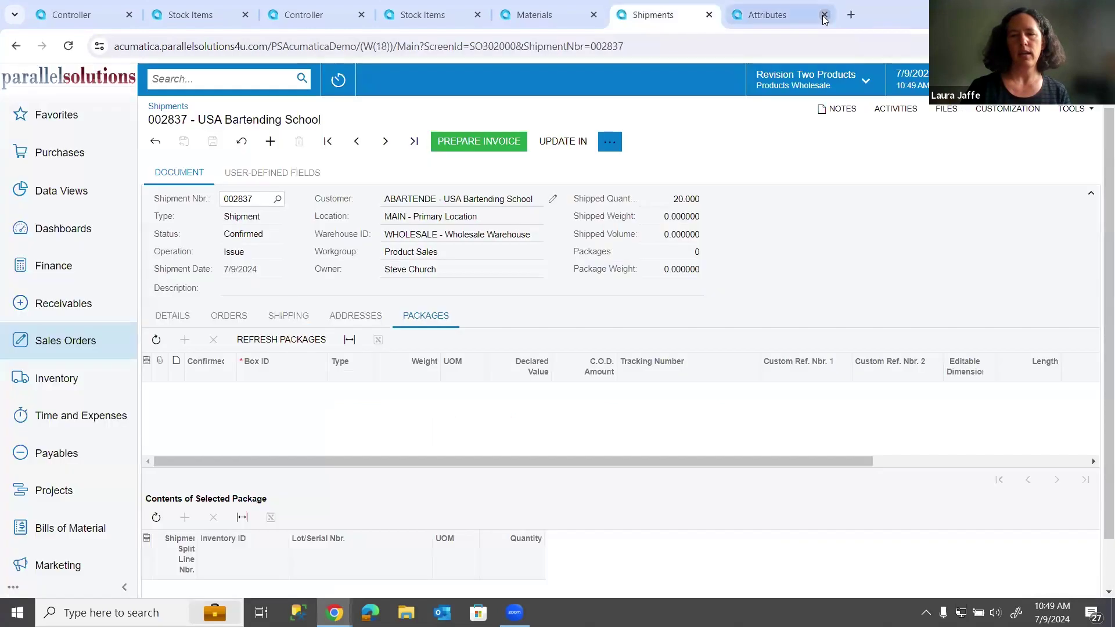
Step: Prepare the invoice for the confirmed shipment
click(494, 141)
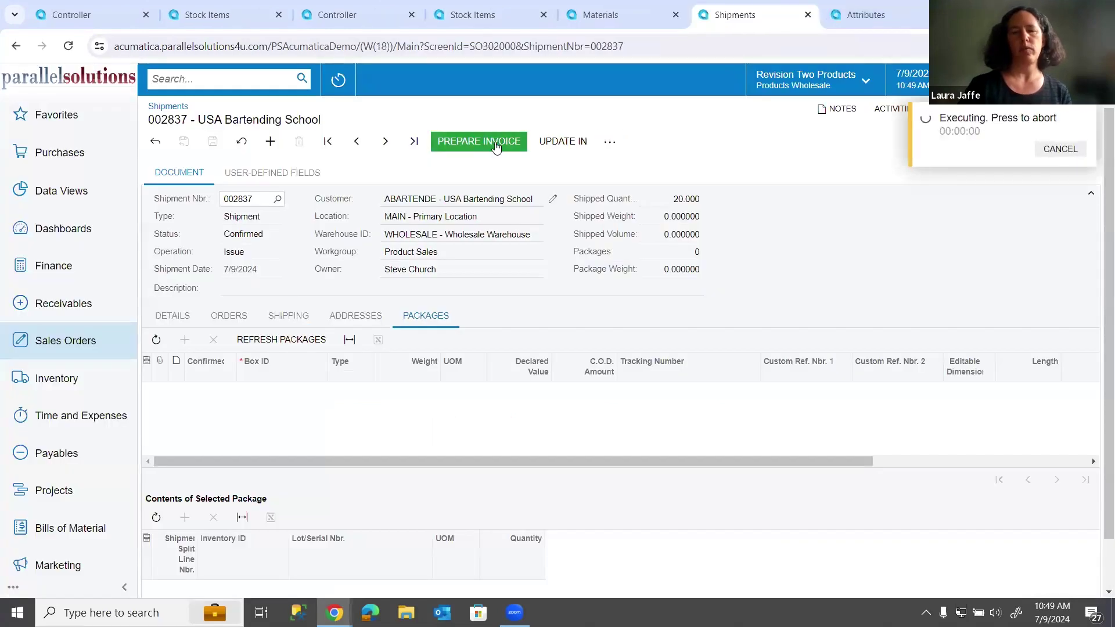